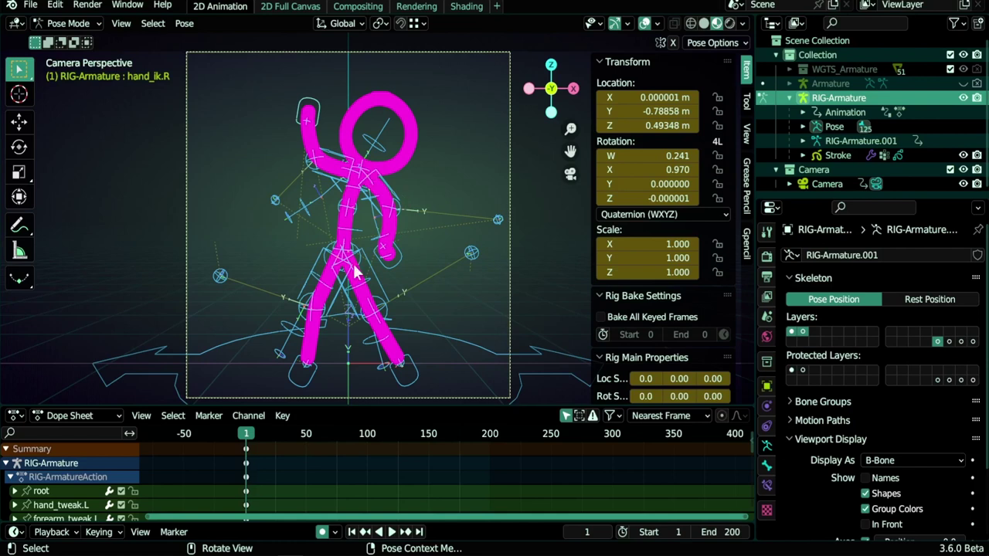
- Try moving the right hand's and the right foot's IK controls
{"action": "left_click", "coordinate": [307, 112]}
{"action": "key", "text": "g"}
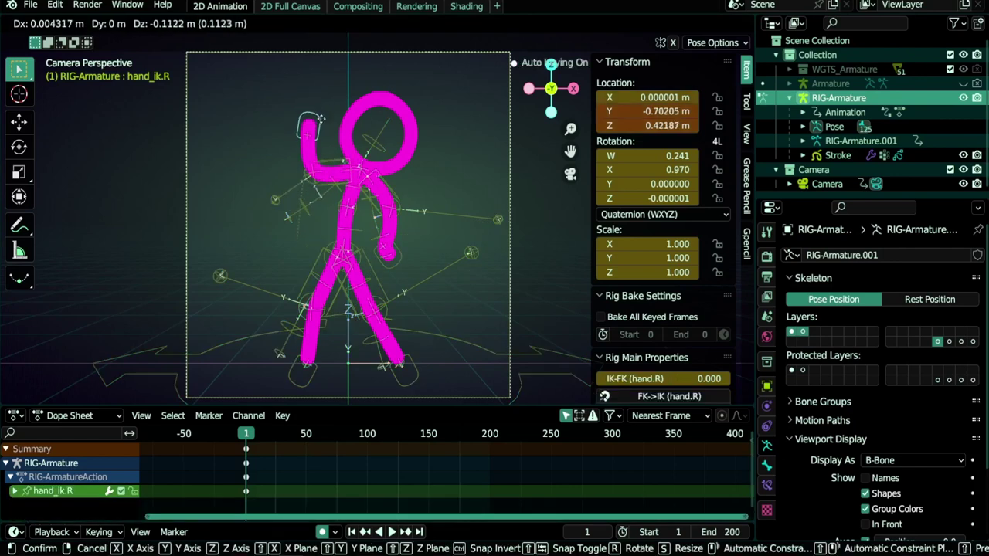
{"action": "right_click", "coordinate": [307, 360]}
{"action": "left_click", "coordinate": [307, 379]}
{"action": "key", "text": "g"}
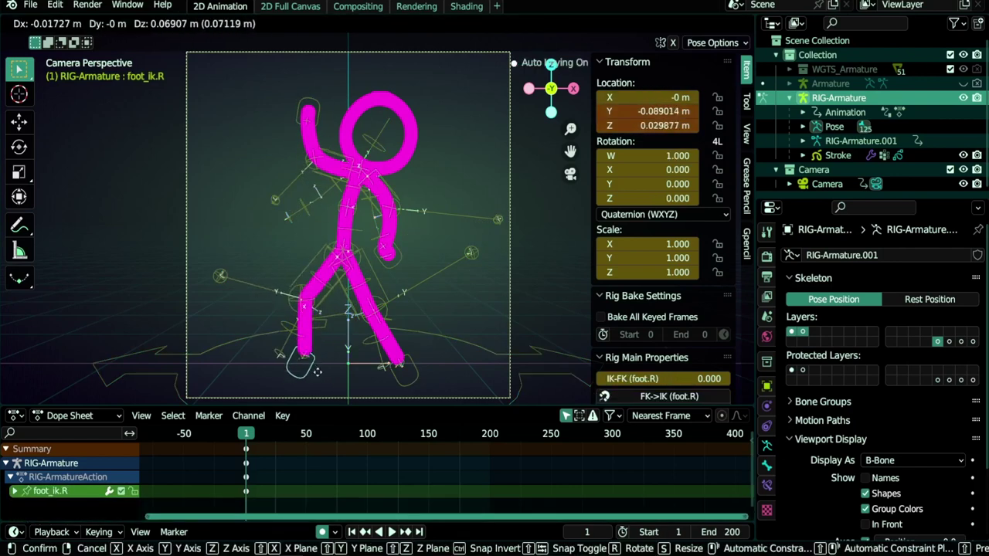
{"action": "key", "text": "Escape"}
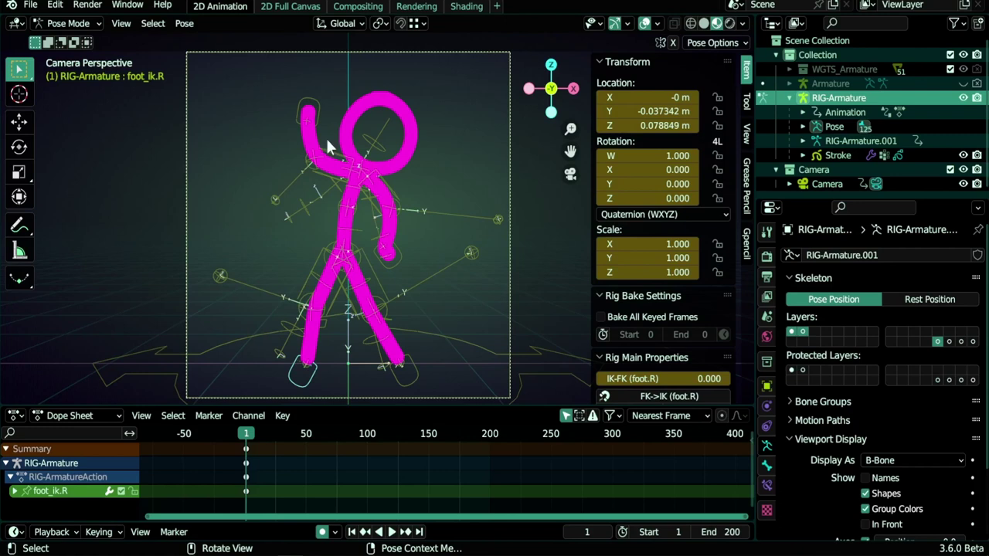
- Select the right hand's IK control and set its IK-FK value to 1
{"action": "left_click", "coordinate": [316, 108]}
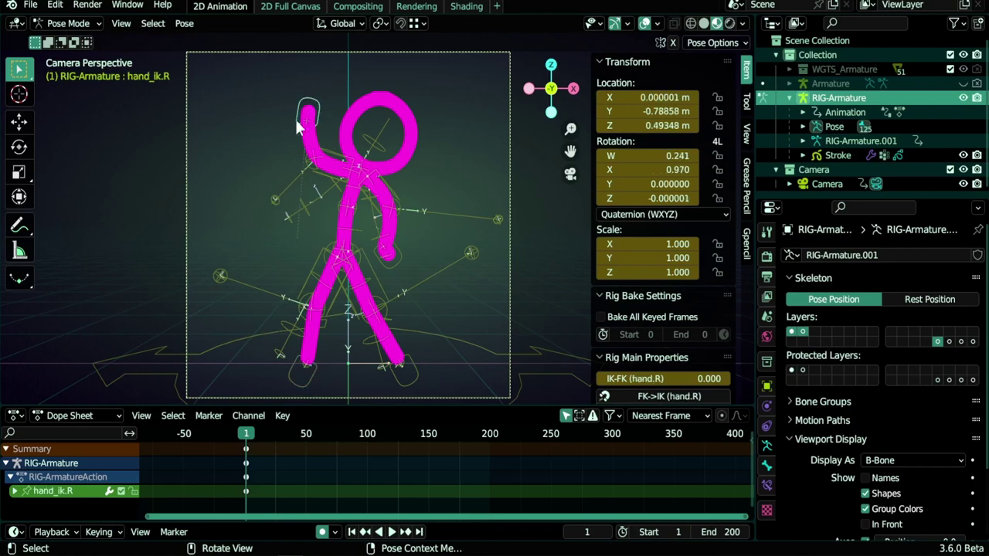
{"action": "scroll", "coordinate": [670, 249], "scroll_direction": "down", "scroll_amount": 3}
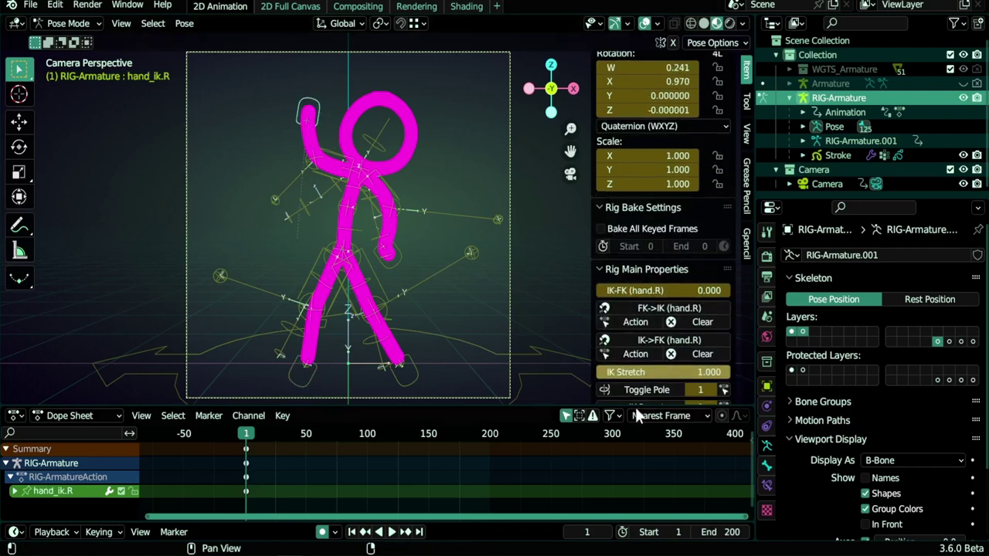
{"action": "left_click", "coordinate": [659, 290]}
{"action": "type", "text": "1"}
{"action": "key", "text": "Return"}
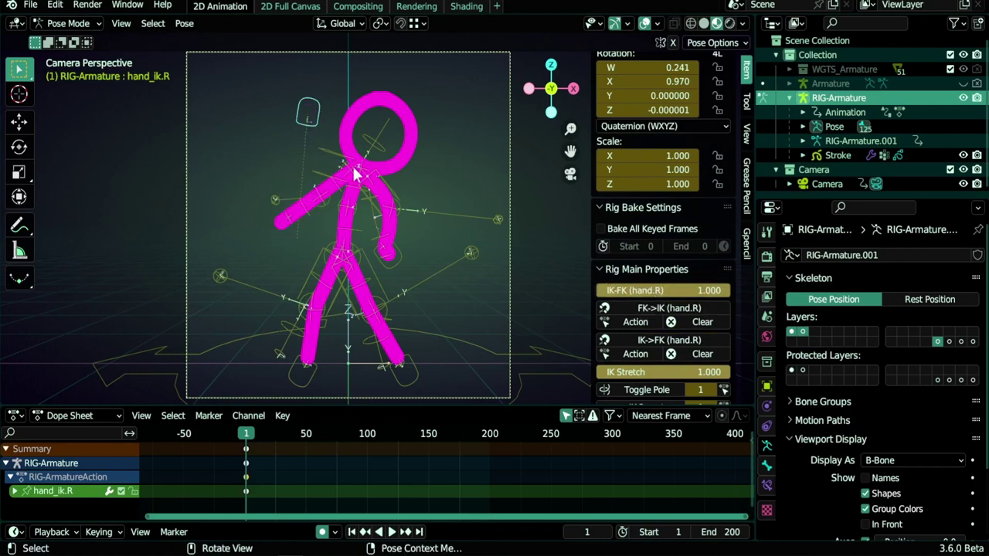
- Try rotating the right forearm's FK control, and return the right hand's IK-FK value to 0
{"action": "left_click", "coordinate": [302, 206]}
{"action": "key", "text": "r"}
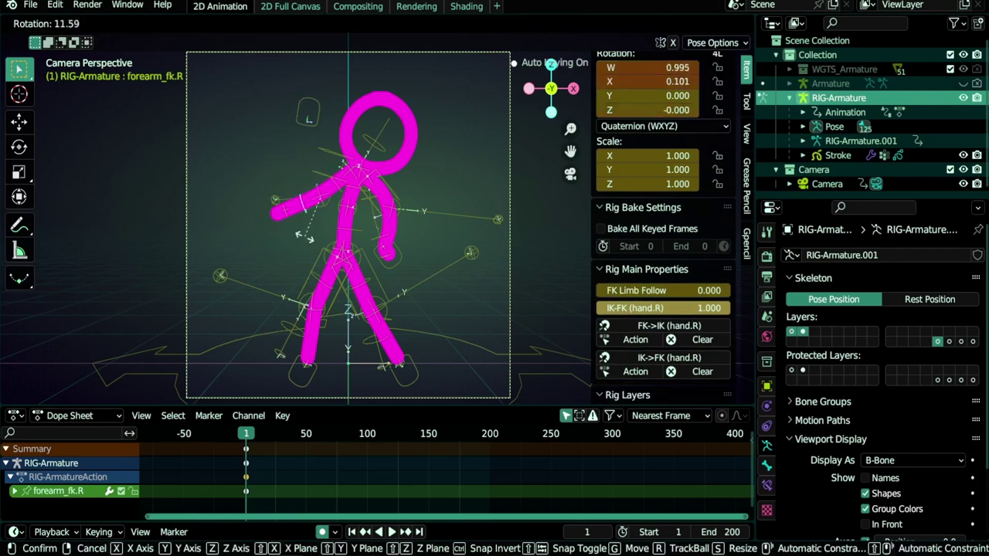
{"action": "right_click", "coordinate": [304, 234]}
{"action": "left_click", "coordinate": [677, 309]}
{"action": "type", "text": "0"}
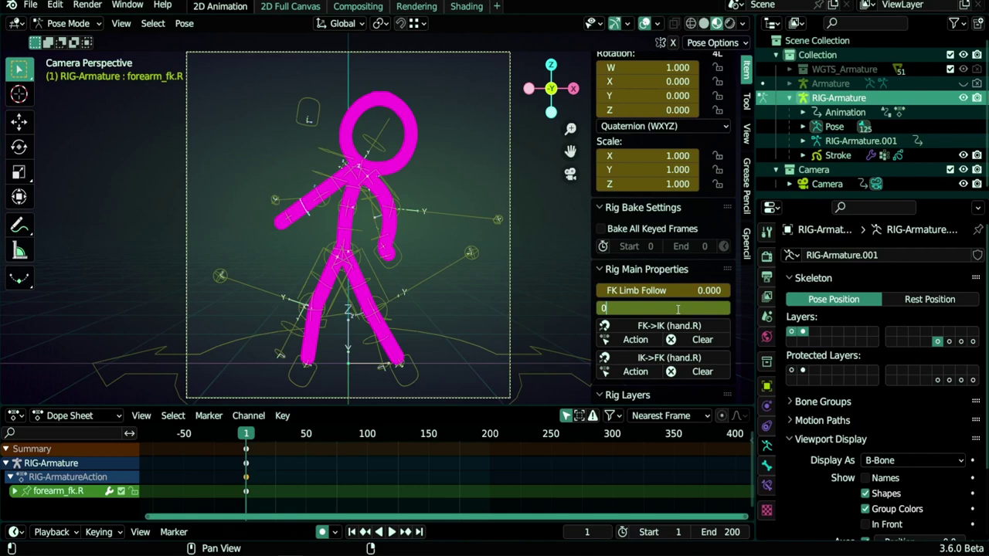
{"action": "key", "text": "Return"}
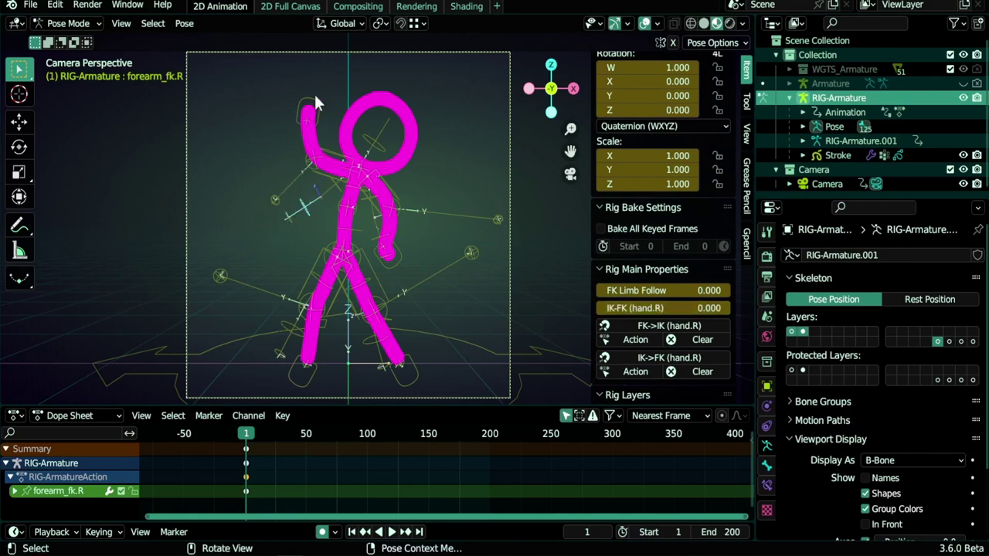
- Snap the right arm's FK controls to its IK pose and set IK-FK (hand.R) to 1
{"action": "left_click", "coordinate": [653, 328]}
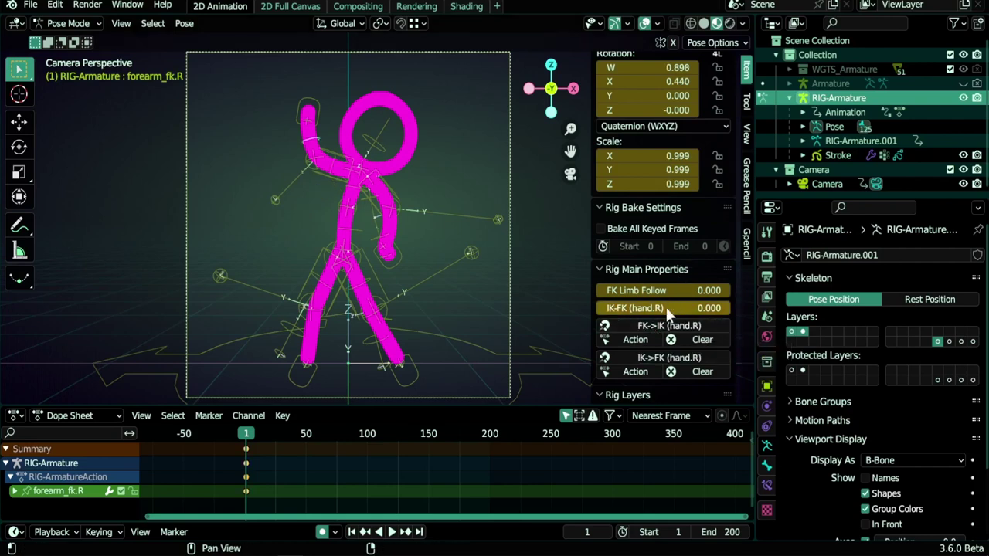
{"action": "left_click", "coordinate": [669, 307]}
{"action": "type", "text": "1"}
{"action": "key", "text": "Return"}
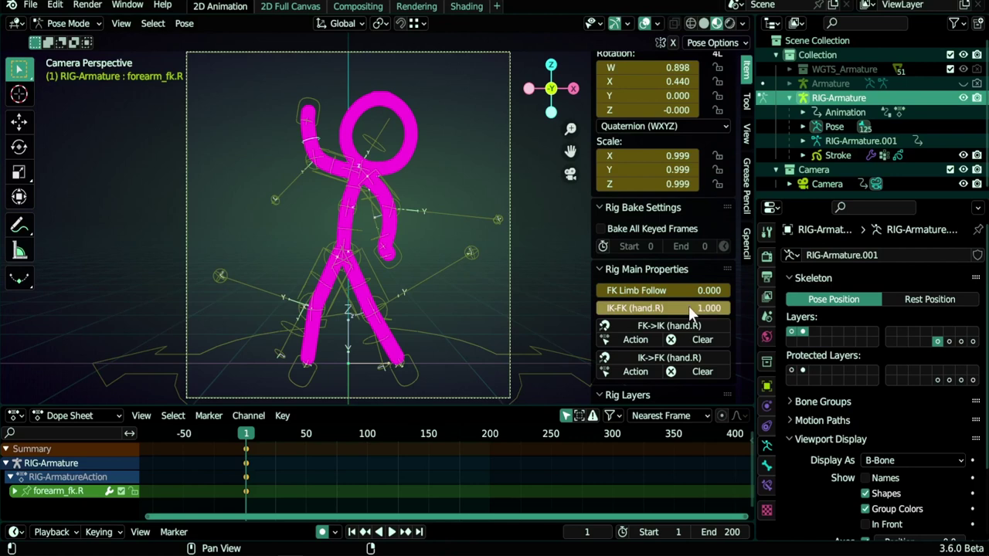
- Rotate the right upper arm's FK control so that the raised arm swings down and outward
{"action": "left_click", "coordinate": [333, 166]}
{"action": "key", "text": "g"}
{"action": "key", "text": "Escape"}
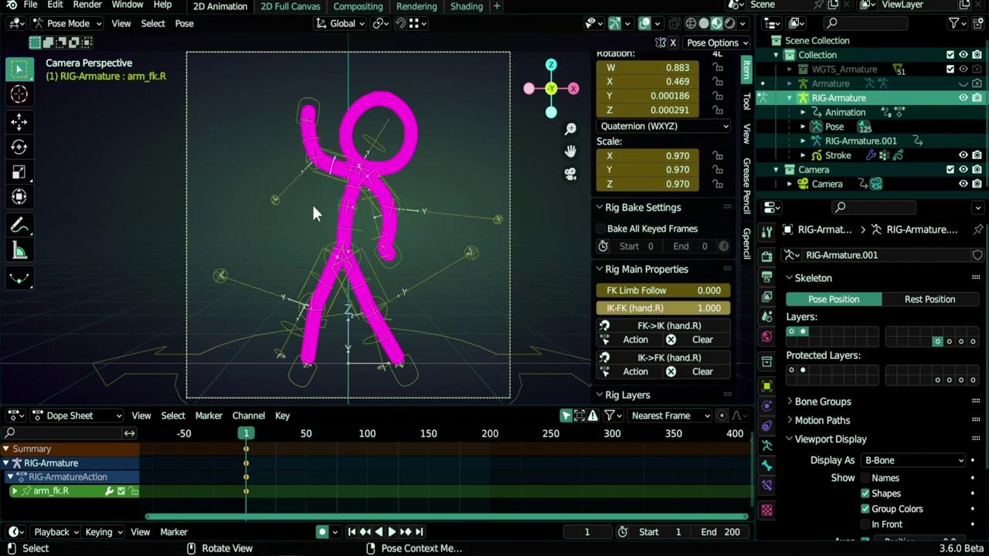
{"action": "key", "text": "r"}
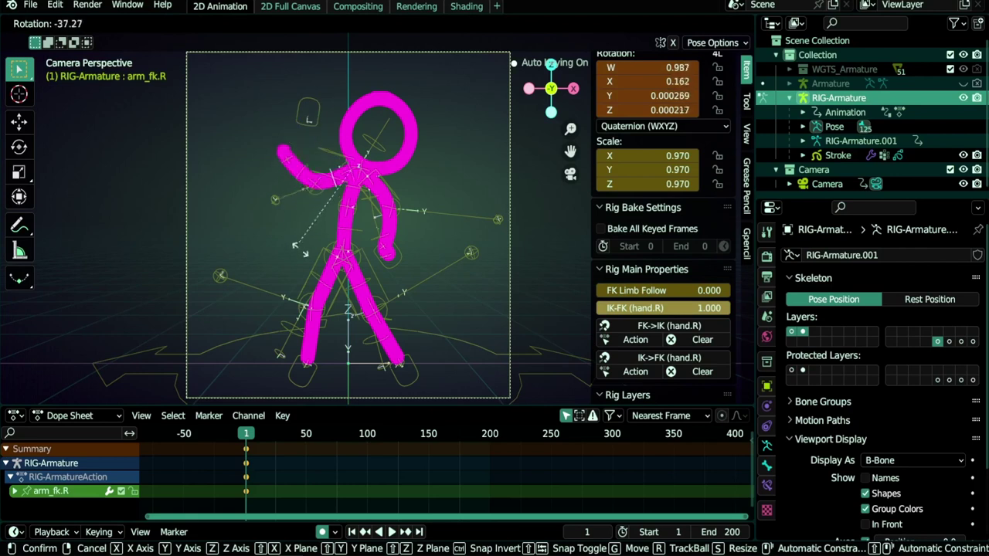
{"action": "left_click", "coordinate": [313, 234]}
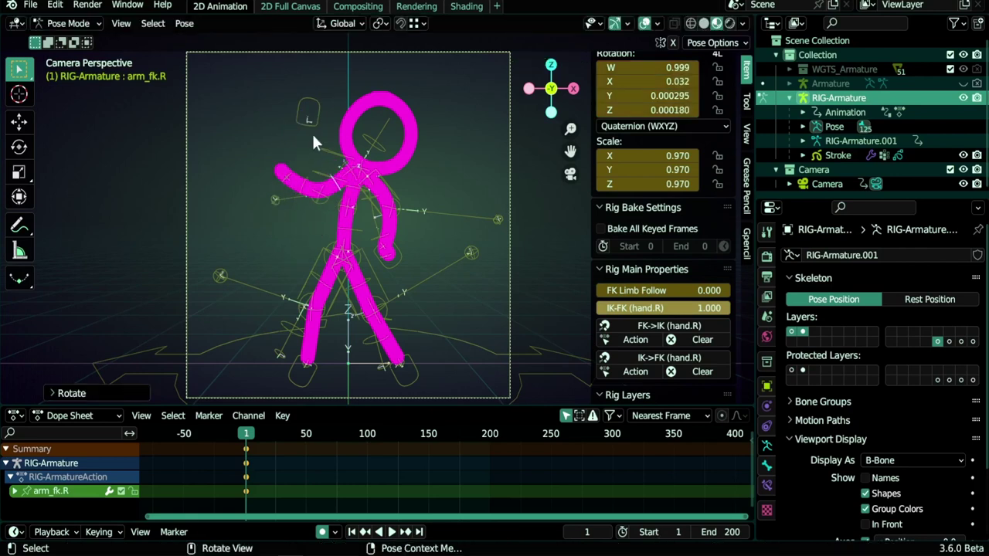
- Snap the right arm's IK controls to its FK pose and set IK-FK (hand.R) to 0
{"action": "left_click", "coordinate": [656, 358]}
{"action": "left_click", "coordinate": [675, 309]}
{"action": "type", "text": "0"}
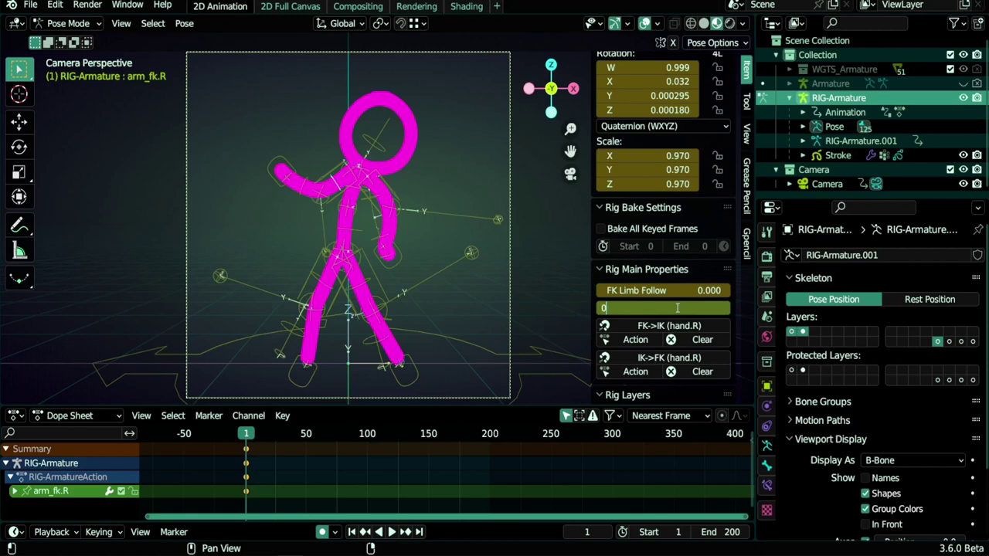
{"action": "key", "text": "Return"}
- Try moving the right hand's IK control in the lowered arm pose
{"action": "left_click", "coordinate": [288, 178]}
{"action": "key", "text": "g"}
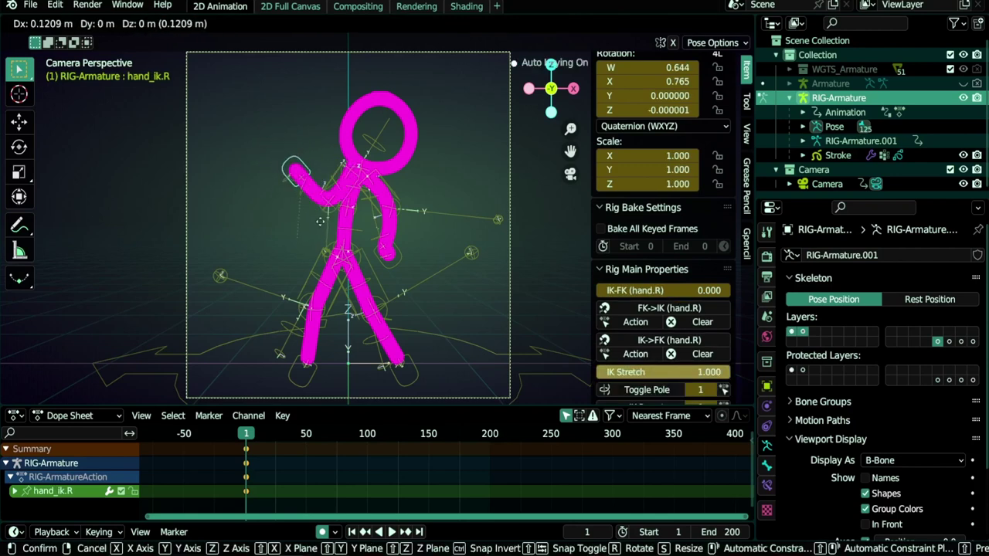
{"action": "left_click", "coordinate": [317, 216]}
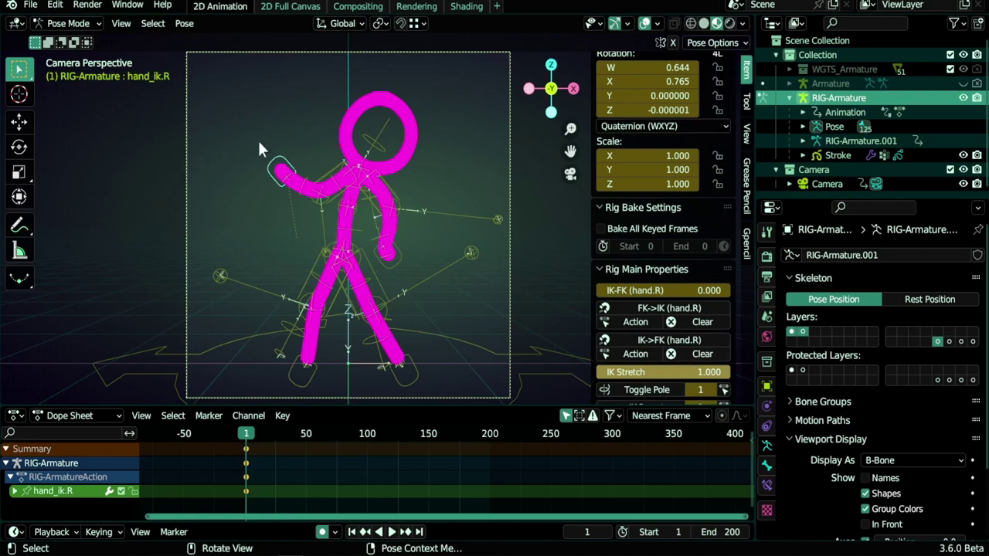
- Select the right forearm's tweak control, and try moving the left forearm's tweak control
{"action": "scroll", "coordinate": [328, 193], "scroll_direction": "up", "scroll_amount": 4}
{"action": "left_click", "coordinate": [253, 179]}
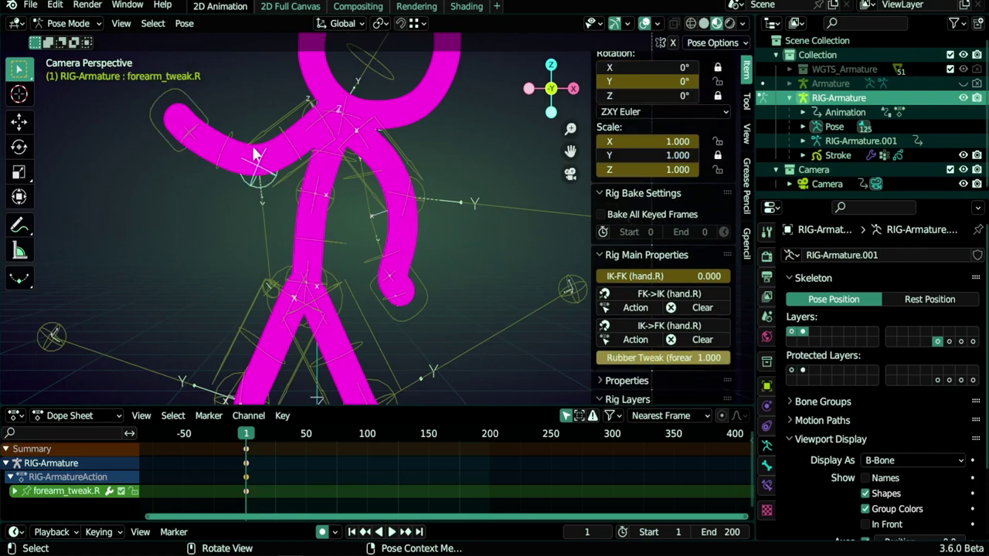
{"action": "left_click", "coordinate": [400, 219]}
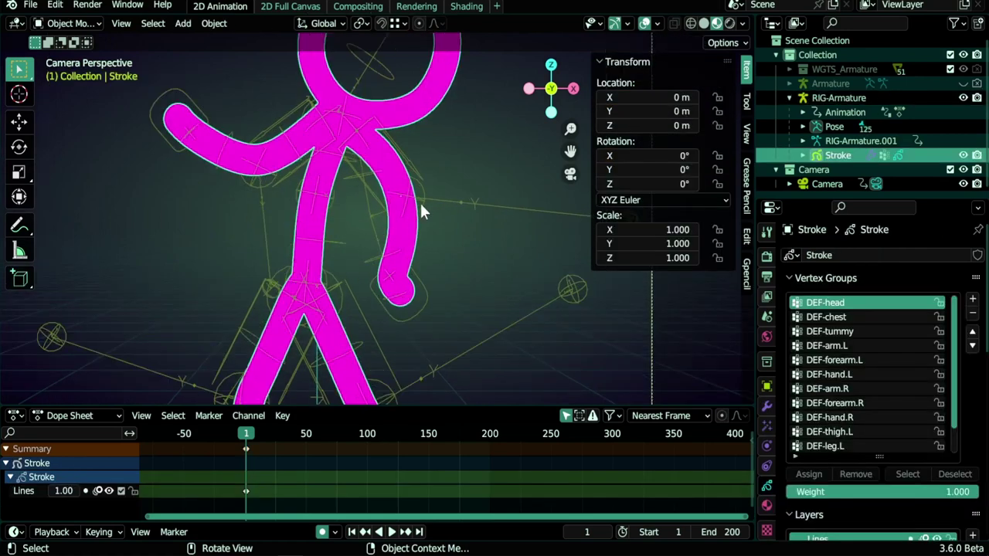
{"action": "left_click", "coordinate": [420, 201]}
{"action": "key", "text": "g"}
{"action": "right_click", "coordinate": [417, 226]}
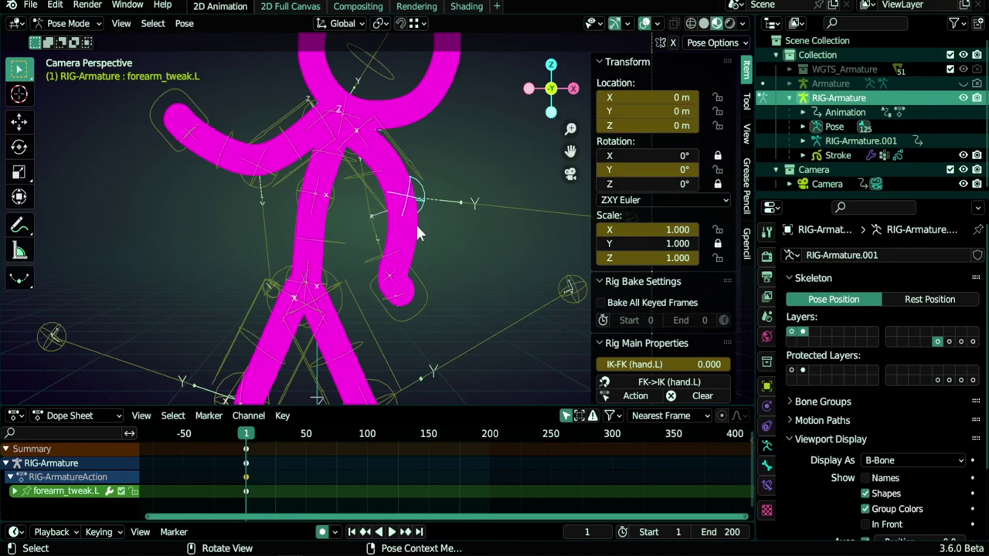
- Try moving the tweak controls along the spine and at the upper chest
{"action": "left_click", "coordinate": [333, 200]}
{"action": "key", "text": "g"}
{"action": "right_click", "coordinate": [347, 218]}
{"action": "left_click", "coordinate": [355, 128]}
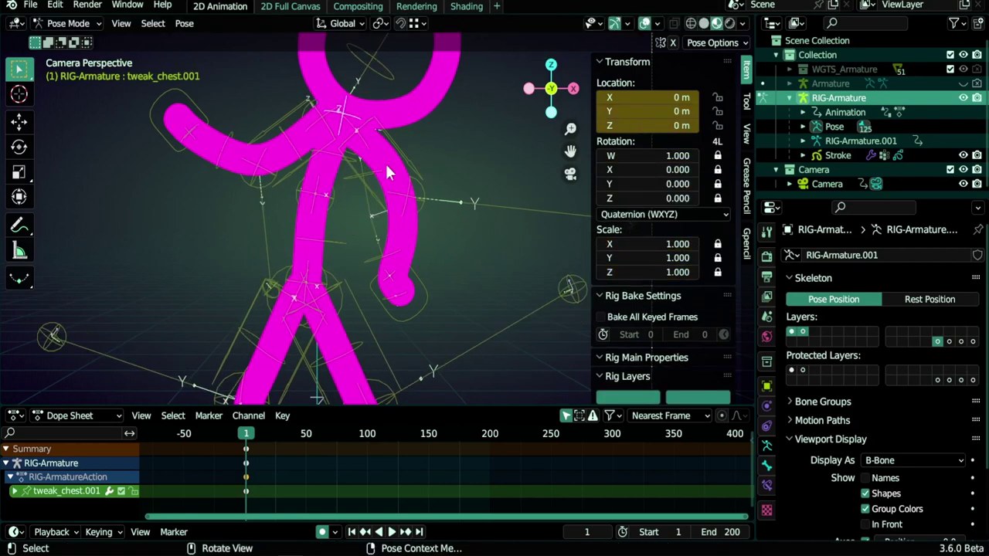
{"action": "middle_click_drag", "start_coordinate": [371, 142], "coordinate": [371, 205], "text": "shift"}
{"action": "key", "text": "g"}
{"action": "right_click", "coordinate": [358, 191]}
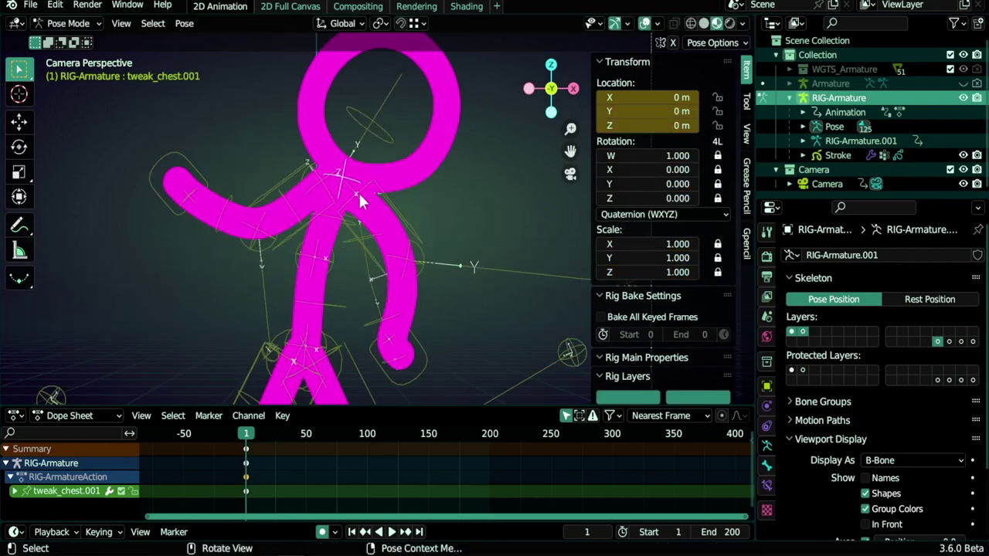
- Enable In Front in the armature's viewport display and select the right forearm's tweak control
{"action": "scroll", "coordinate": [865, 456], "scroll_direction": "down", "scroll_amount": 2}
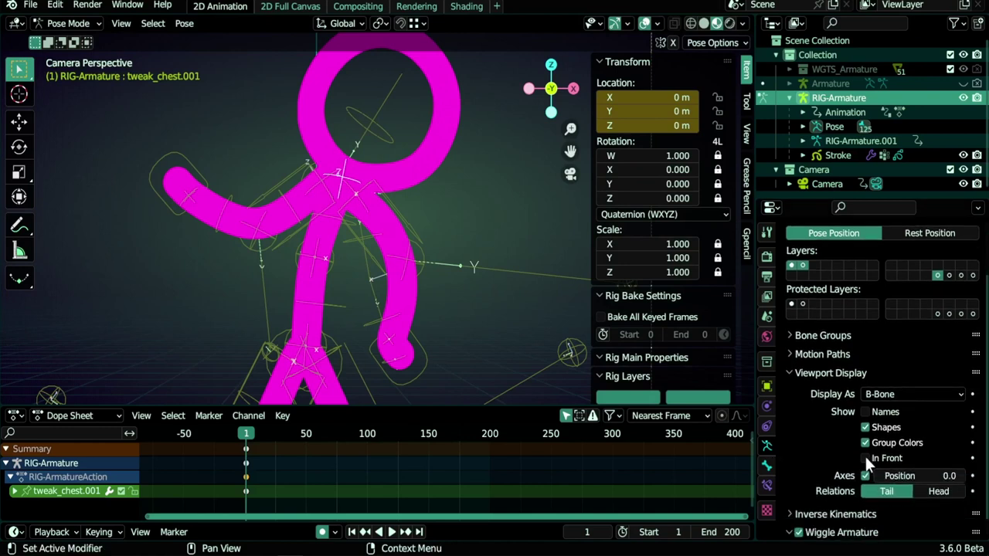
{"action": "left_click", "coordinate": [866, 458]}
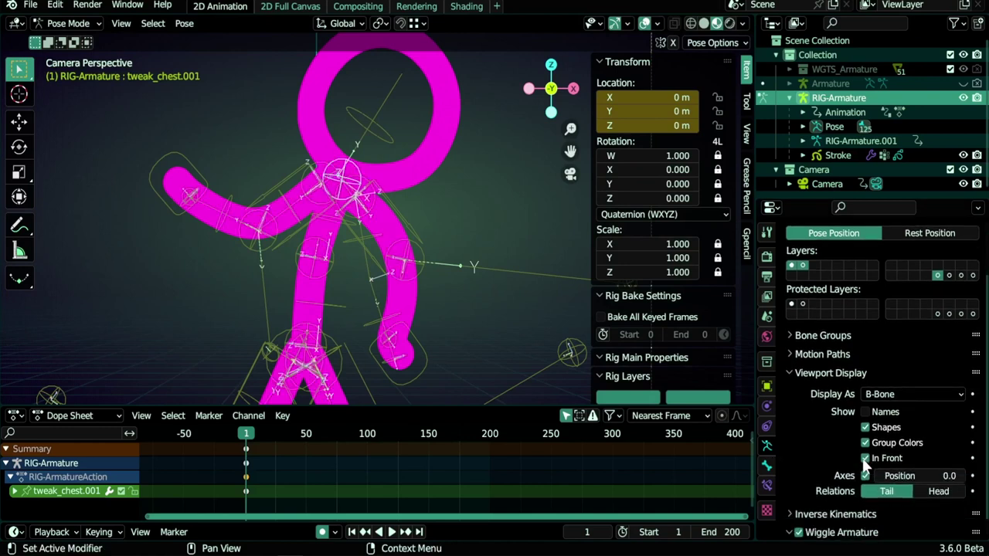
{"action": "left_click", "coordinate": [247, 239]}
- Examine the tweak controls at the left elbow and both knees by selecting each one
{"action": "scroll", "coordinate": [247, 259], "scroll_direction": "down", "scroll_amount": 2}
{"action": "middle_click_drag", "start_coordinate": [304, 288], "coordinate": [307, 255], "text": "shift"}
{"action": "scroll", "coordinate": [313, 232], "scroll_direction": "up", "scroll_amount": 3}
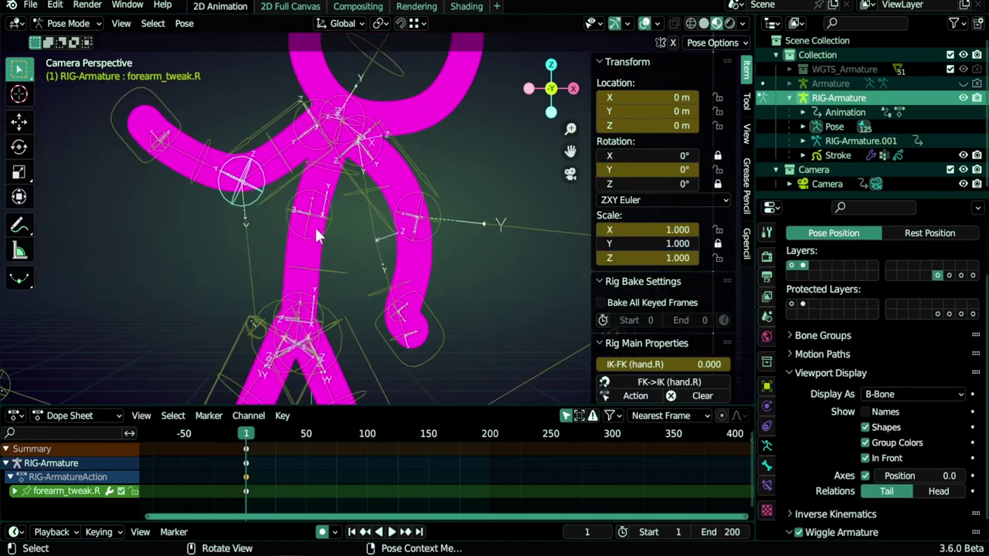
{"action": "left_click", "coordinate": [433, 234]}
{"action": "middle_click_drag", "start_coordinate": [333, 321], "coordinate": [280, 294], "text": "shift"}
{"action": "left_click", "coordinate": [241, 357]}
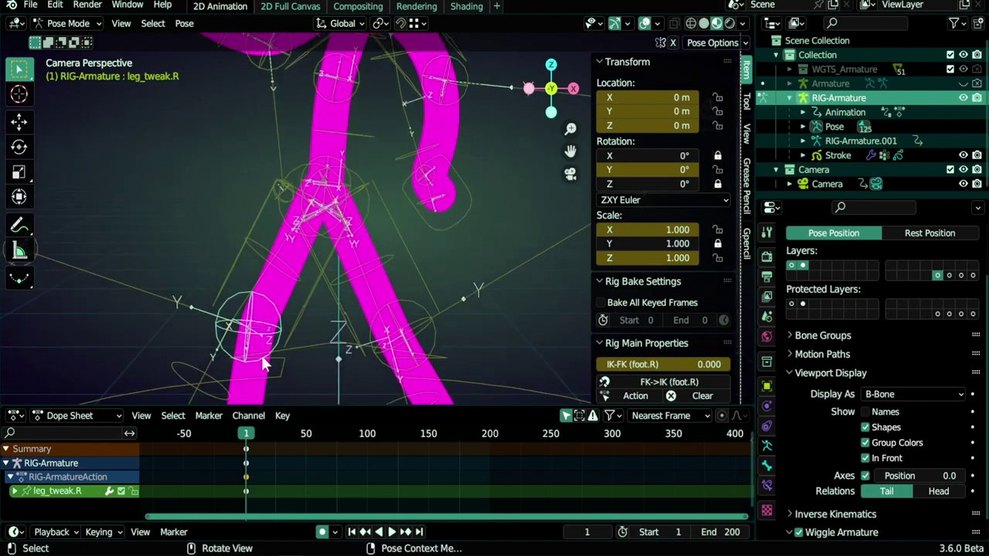
{"action": "left_click", "coordinate": [432, 333]}
- Select the left forearm's tweak control and set its Rubber Tweak value to 0
{"action": "middle_click_drag", "start_coordinate": [384, 195], "coordinate": [367, 301], "text": "shift"}
{"action": "left_click", "coordinate": [448, 204]}
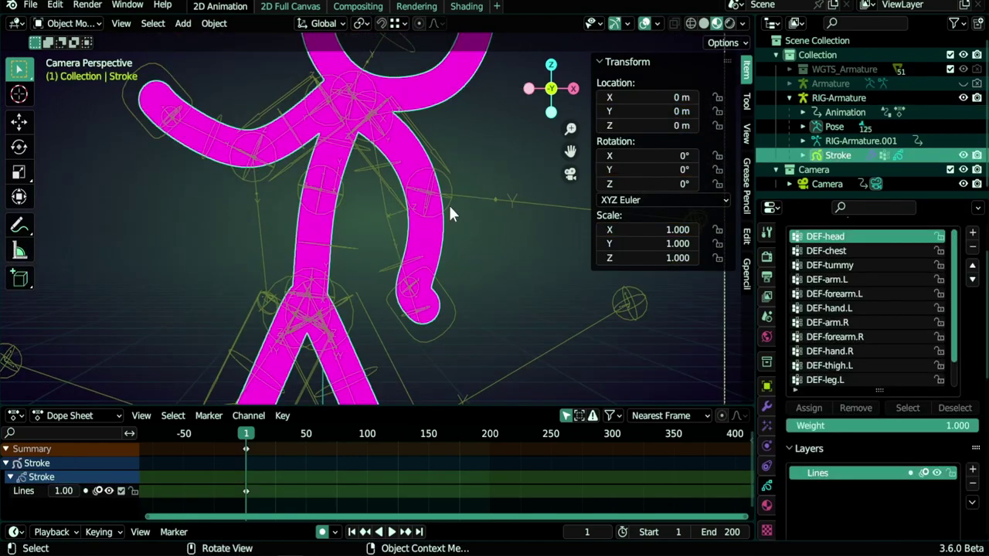
{"action": "left_click", "coordinate": [449, 190]}
{"action": "scroll", "coordinate": [640, 257], "scroll_direction": "down", "scroll_amount": 5}
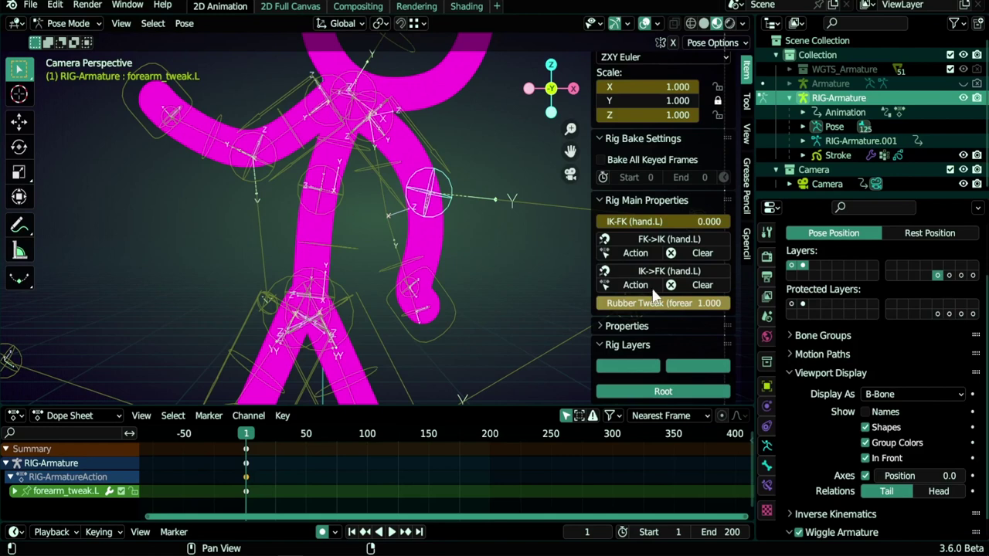
{"action": "left_click", "coordinate": [664, 303]}
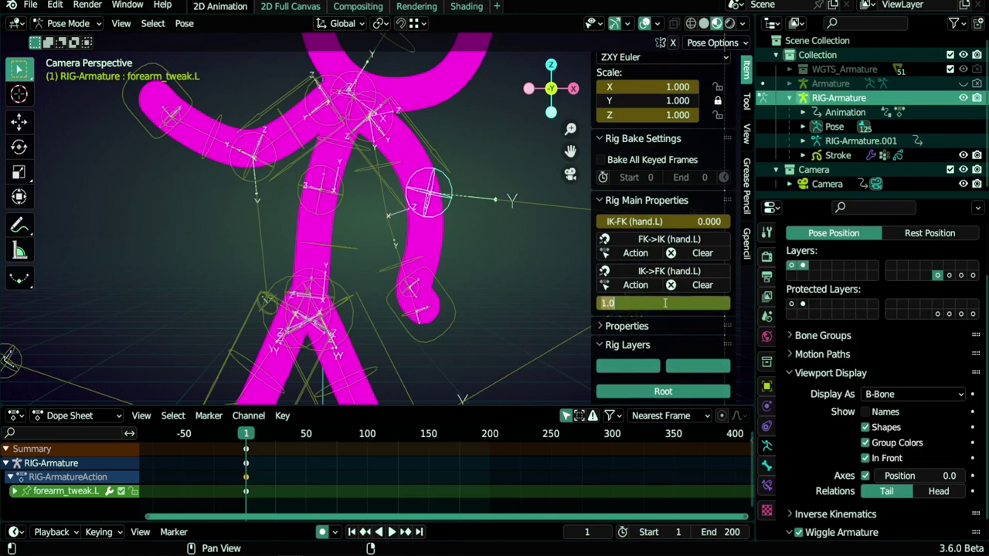
{"action": "type", "text": "0"}
{"action": "key", "text": "Return"}
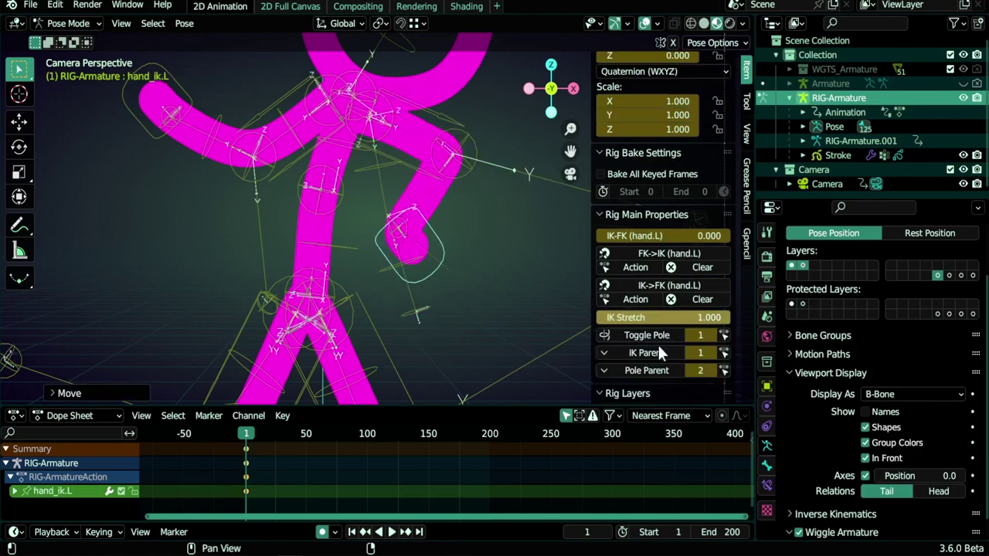
- Reselect the left forearm's tweak control and set its Rubber Tweak value to 0.2
{"action": "left_click", "coordinate": [467, 169]}
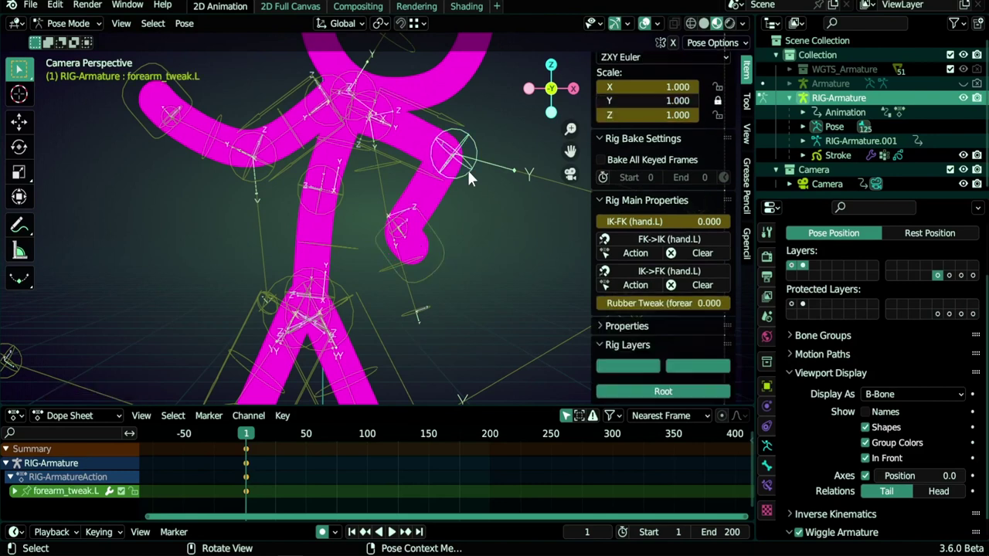
{"action": "left_click", "coordinate": [698, 304]}
{"action": "type", "text": ".5"}
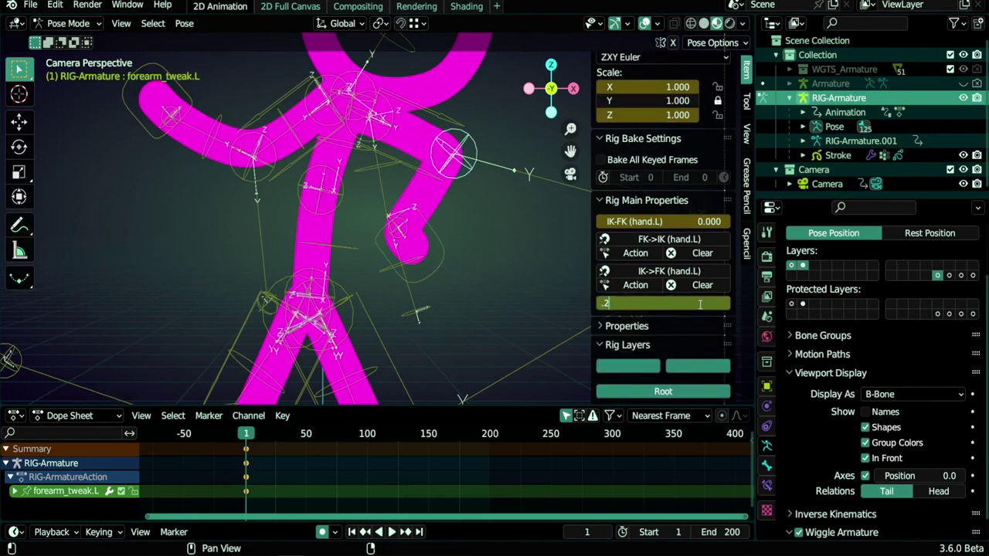
{"action": "key", "text": "Return"}
- Set the left forearm's Rubber Tweak value to 1 for a fully curved elbow
{"action": "left_click", "coordinate": [699, 304]}
{"action": "type", "text": "1"}
{"action": "key", "text": "Return"}
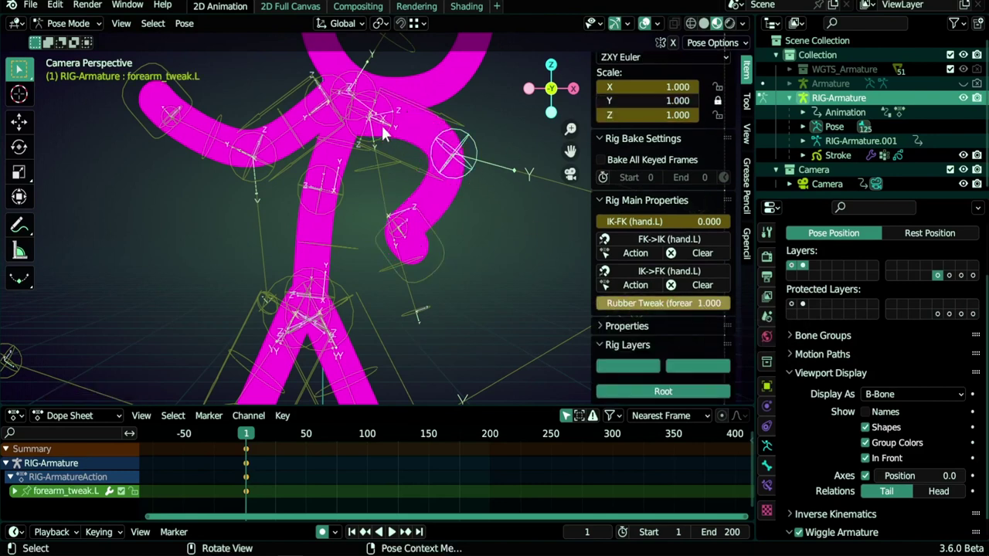
{"action": "left_click", "coordinate": [698, 309]}
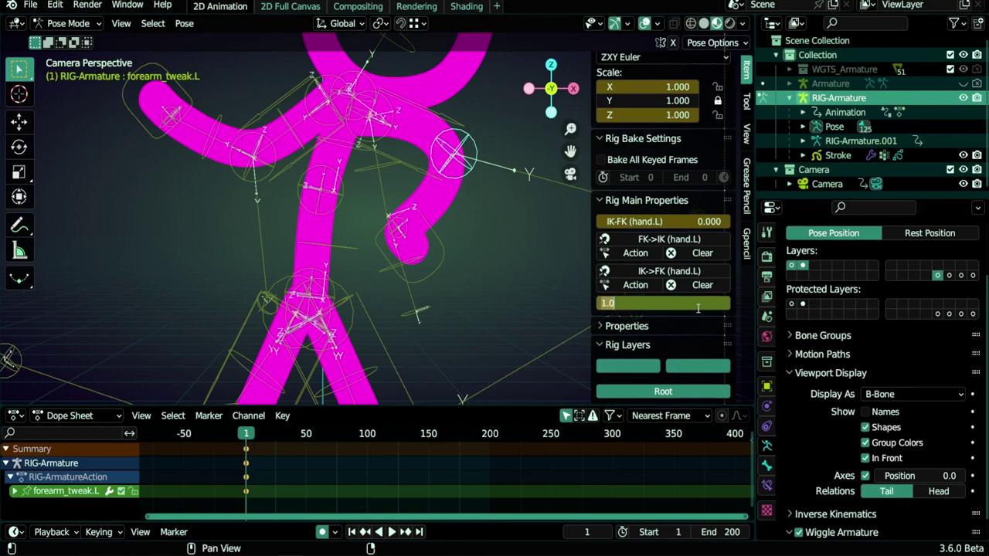
{"action": "key", "text": "Return"}
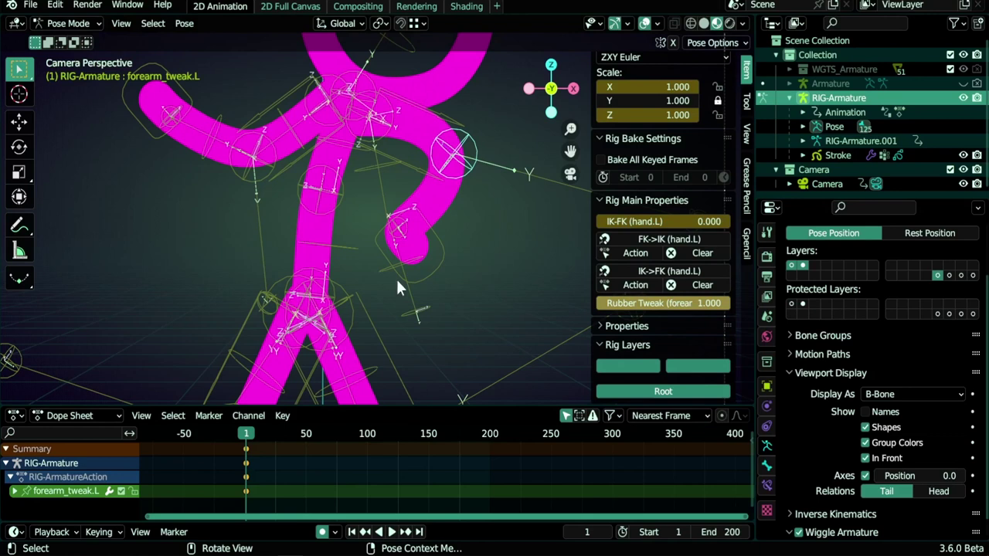
- Try moving the head control slightly and scaling the head down to about half its size
{"action": "scroll", "coordinate": [393, 263], "scroll_direction": "down", "scroll_amount": 4}
{"action": "middle_click_drag", "start_coordinate": [391, 255], "coordinate": [396, 301], "text": "shift"}
{"action": "scroll", "coordinate": [406, 193], "scroll_direction": "up", "scroll_amount": 1}
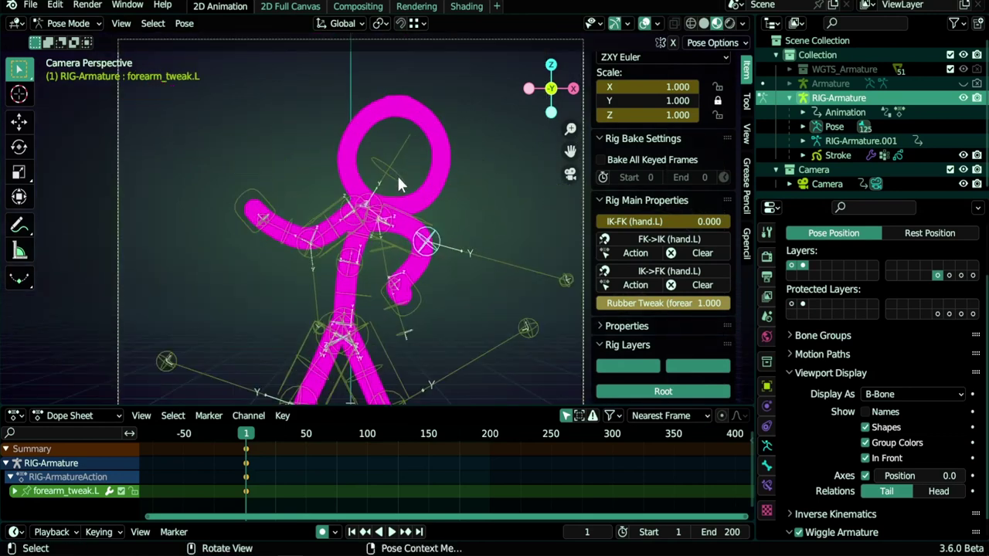
{"action": "left_click", "coordinate": [399, 180]}
{"action": "key", "text": "g"}
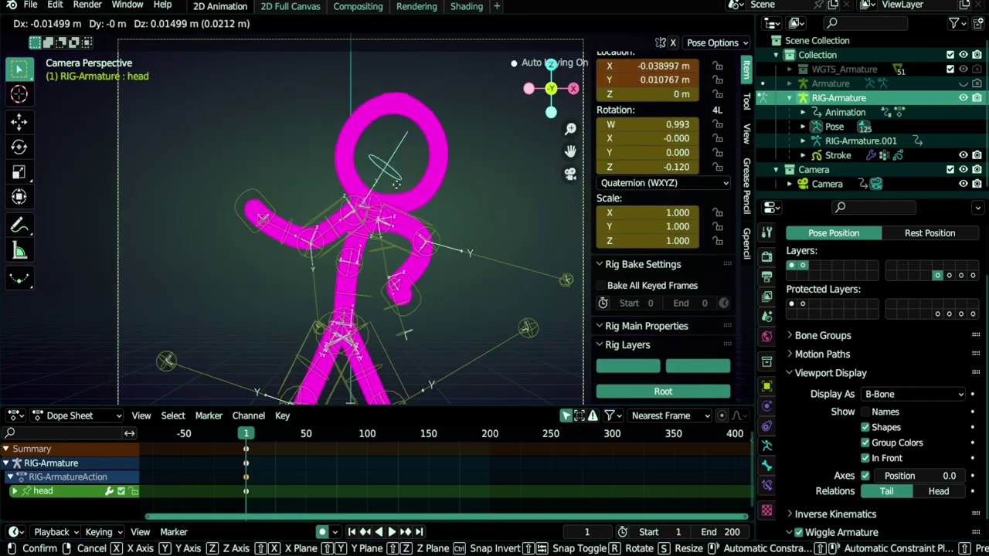
{"action": "left_click", "coordinate": [431, 213]}
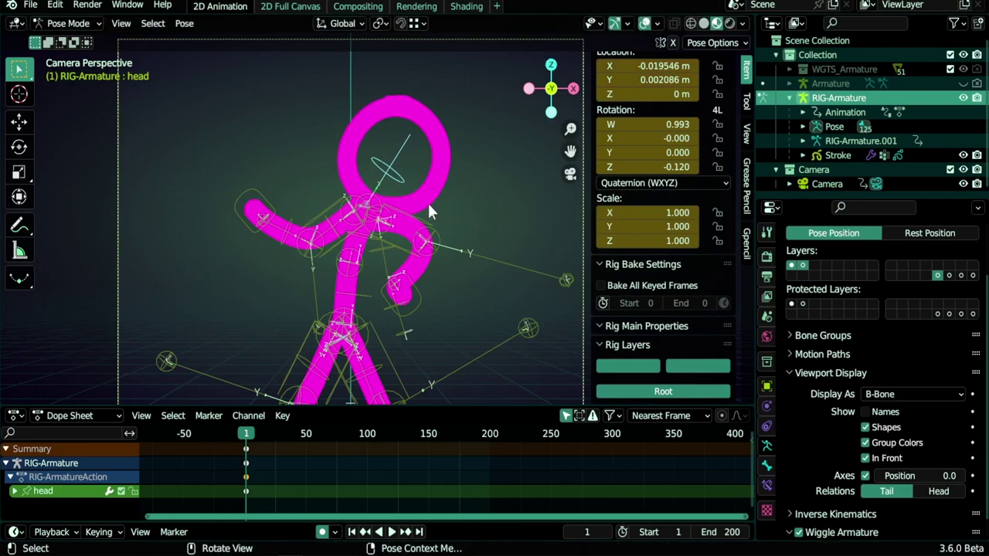
{"action": "key", "text": "s"}
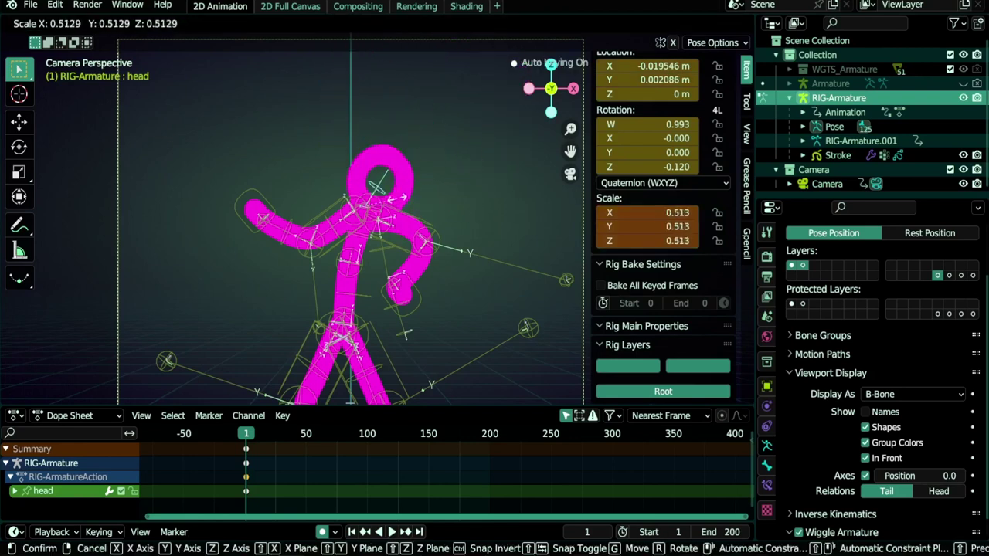
{"action": "right_click", "coordinate": [516, 228]}
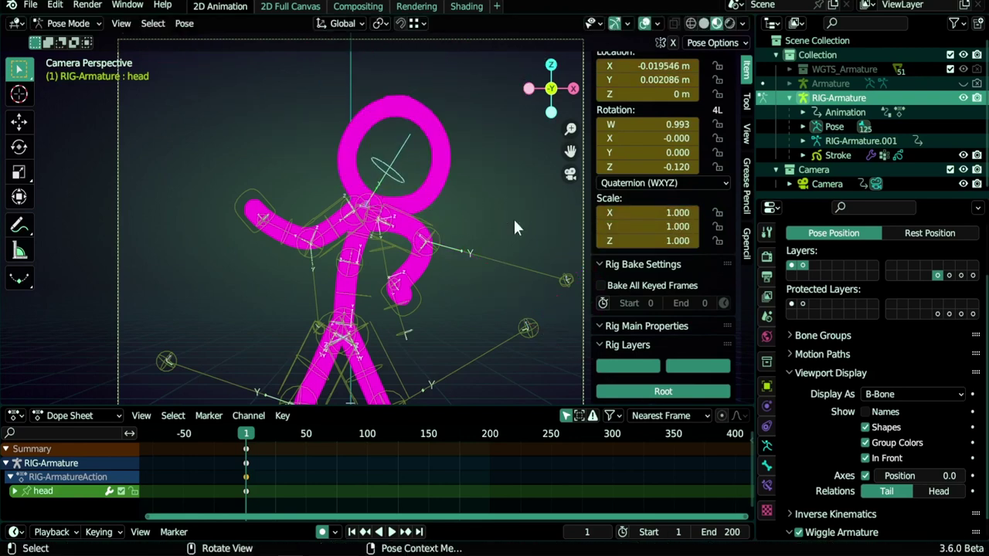
- Try moving the IK control of the right upper arm
{"action": "scroll", "coordinate": [367, 260], "scroll_direction": "down", "scroll_amount": 1}
{"action": "middle_click_drag", "start_coordinate": [372, 289], "coordinate": [359, 231], "text": "shift"}
{"action": "scroll", "coordinate": [352, 215], "scroll_direction": "up", "scroll_amount": 3}
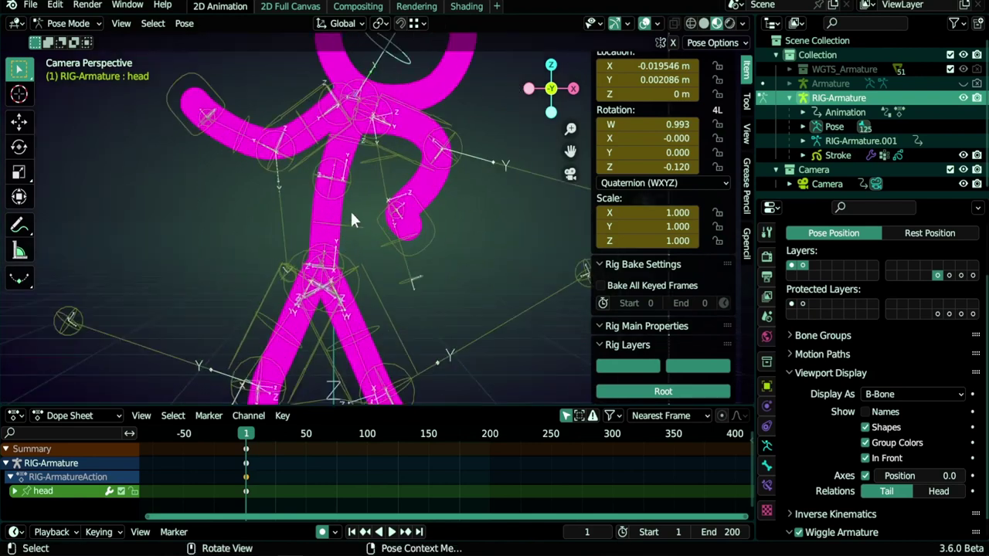
{"action": "scroll", "coordinate": [364, 266], "scroll_direction": "up", "scroll_amount": 4}
{"action": "left_click", "coordinate": [294, 227]}
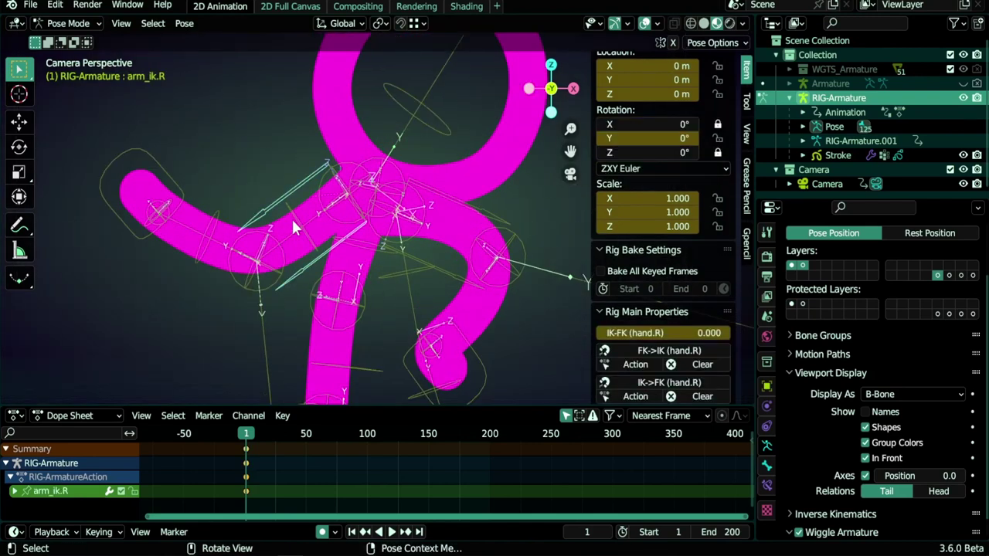
{"action": "key", "text": "g"}
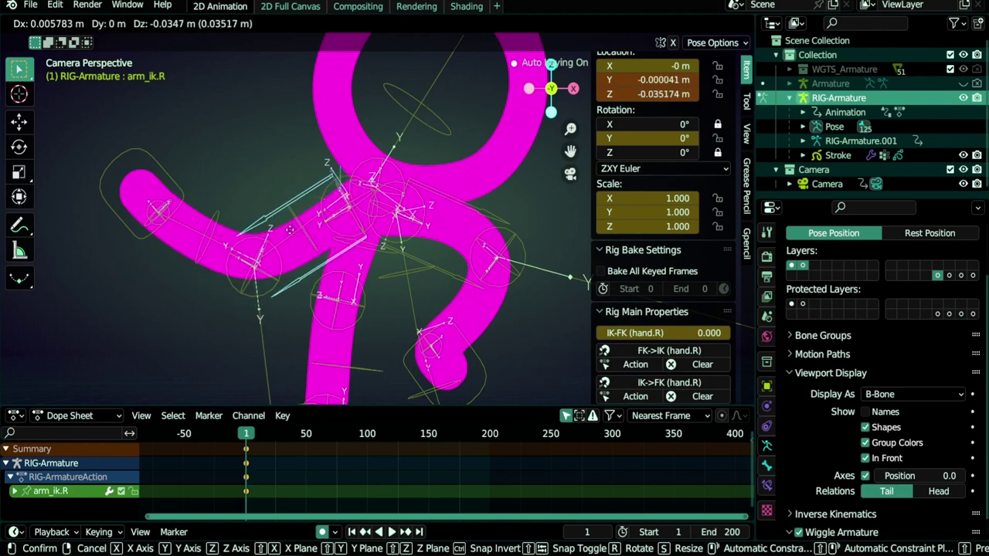
{"action": "right_click", "coordinate": [286, 241]}
- Try moving the tweak controls at the right shoulder and right hand to offset those parts of the arm
{"action": "left_click", "coordinate": [329, 224]}
{"action": "key", "text": "g"}
{"action": "right_click", "coordinate": [330, 231]}
{"action": "key", "text": "g"}
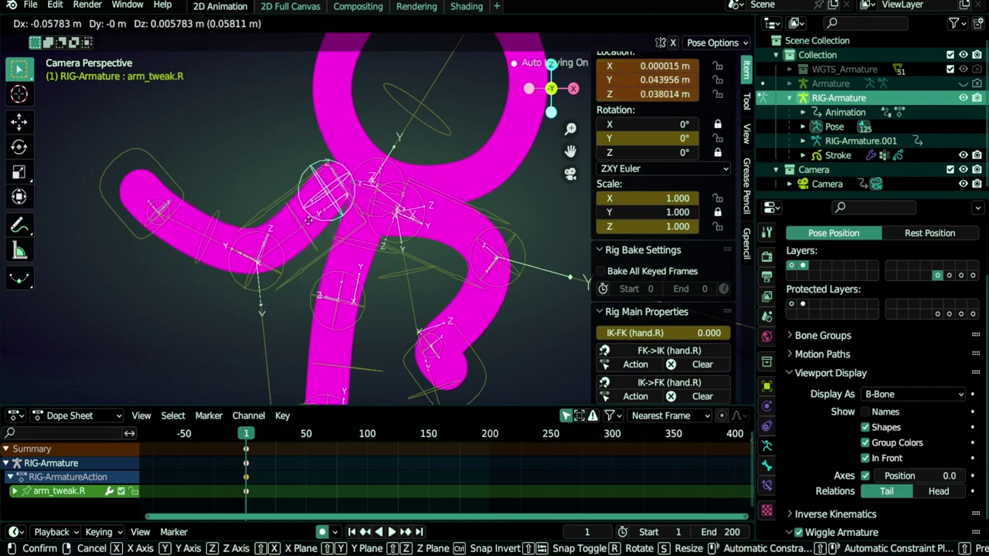
{"action": "right_click", "coordinate": [329, 234]}
{"action": "left_click", "coordinate": [157, 214]}
{"action": "key", "text": "g"}
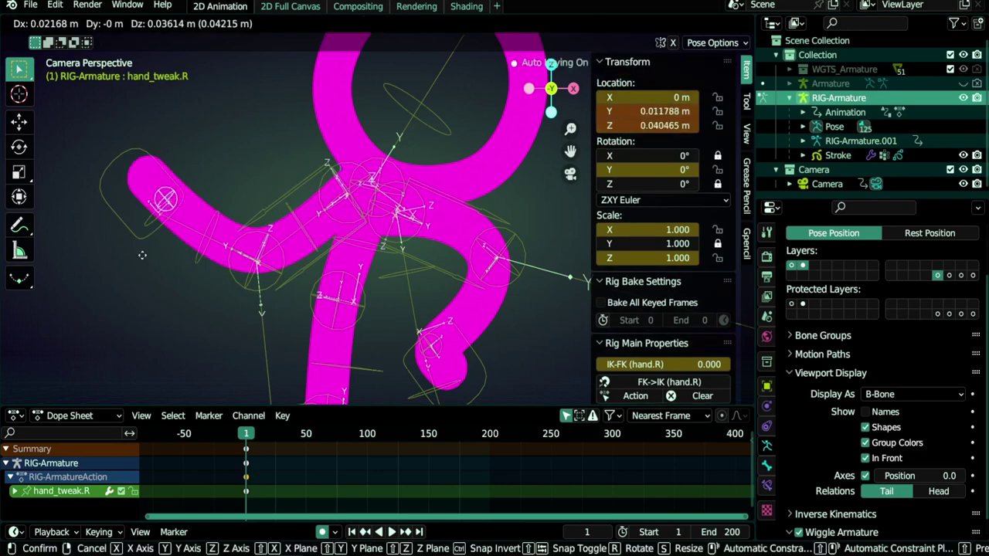
{"action": "left_click", "coordinate": [144, 257]}
- Try moving the right forearm's tweak control to bend the arm upward at the elbow
{"action": "left_click", "coordinate": [217, 294]}
{"action": "key", "text": "g"}
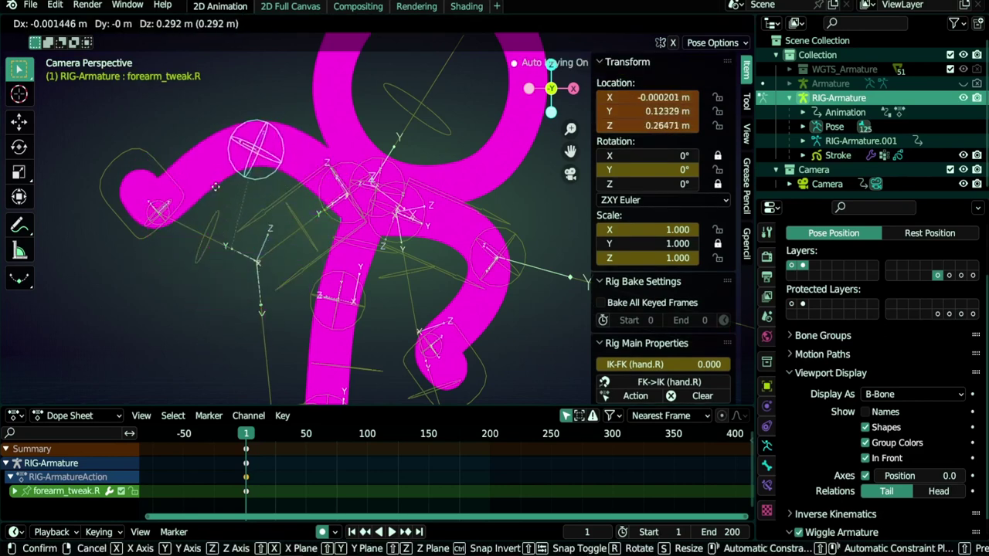
{"action": "right_click", "coordinate": [210, 320]}
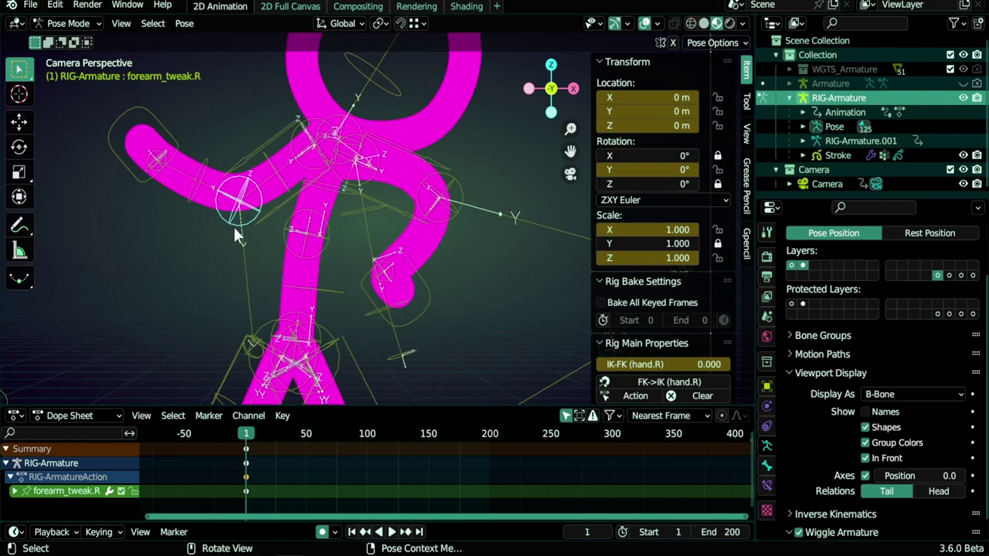
{"action": "key", "text": "g"}
{"action": "right_click", "coordinate": [243, 268]}
- Examine the IK pole targets of the left arm and both legs by selecting each one
{"action": "scroll", "coordinate": [234, 281], "scroll_direction": "down", "scroll_amount": 3}
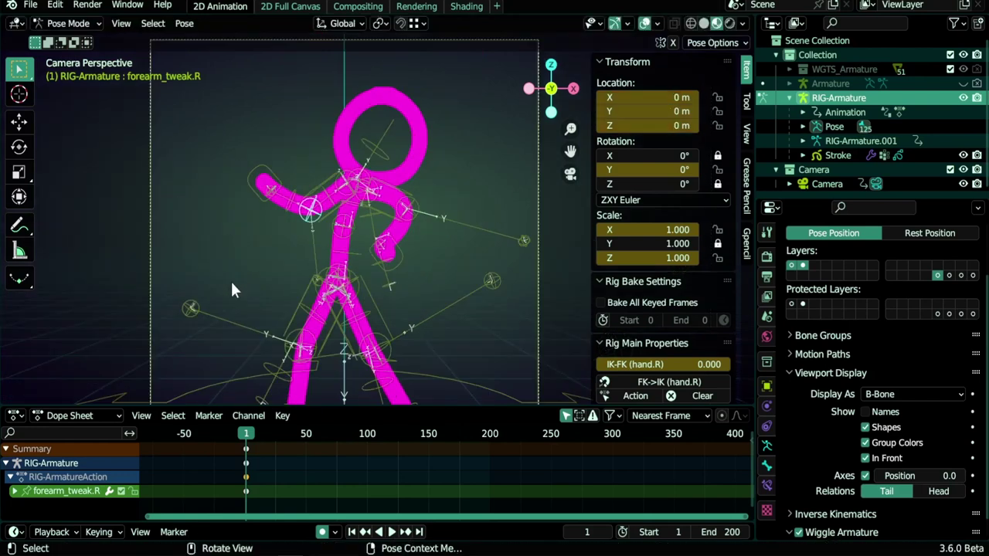
{"action": "middle_click_drag", "start_coordinate": [247, 303], "coordinate": [243, 253], "text": "shift"}
{"action": "middle_click_drag", "start_coordinate": [299, 268], "coordinate": [301, 276], "text": "shift"}
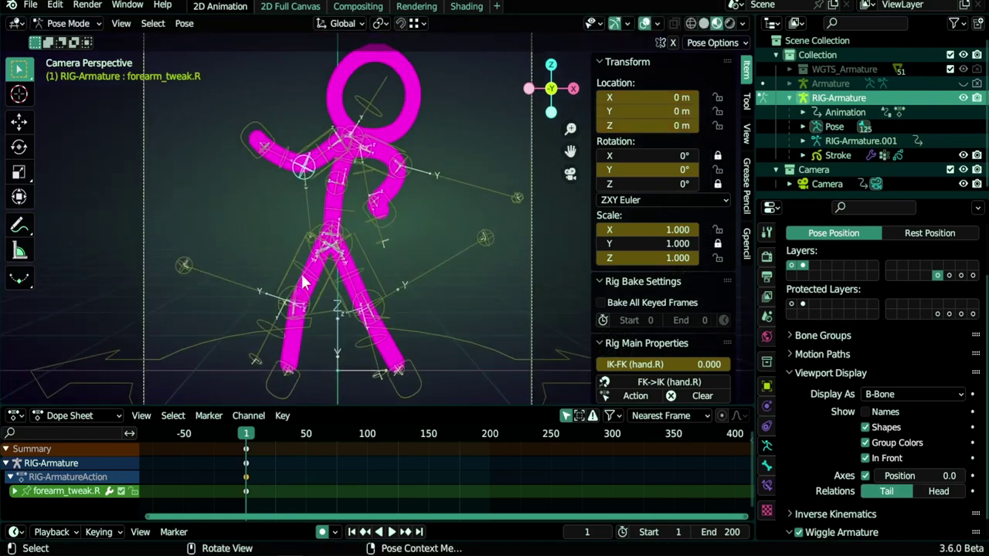
{"action": "left_click", "coordinate": [515, 199]}
{"action": "left_click", "coordinate": [485, 237]}
{"action": "left_click", "coordinate": [185, 266]}
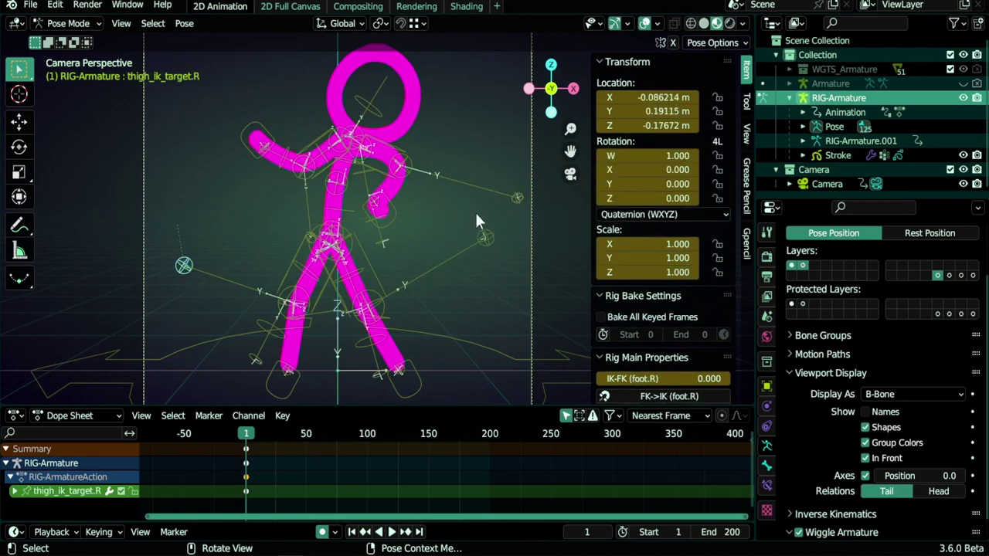
- Select the left hand's IK control, set its Toggle Pole to 0 and switch it back to 1
{"action": "scroll", "coordinate": [475, 210], "scroll_direction": "up", "scroll_amount": 3}
{"action": "middle_click_drag", "start_coordinate": [474, 210], "coordinate": [384, 255], "text": "shift"}
{"action": "left_click", "coordinate": [346, 262]}
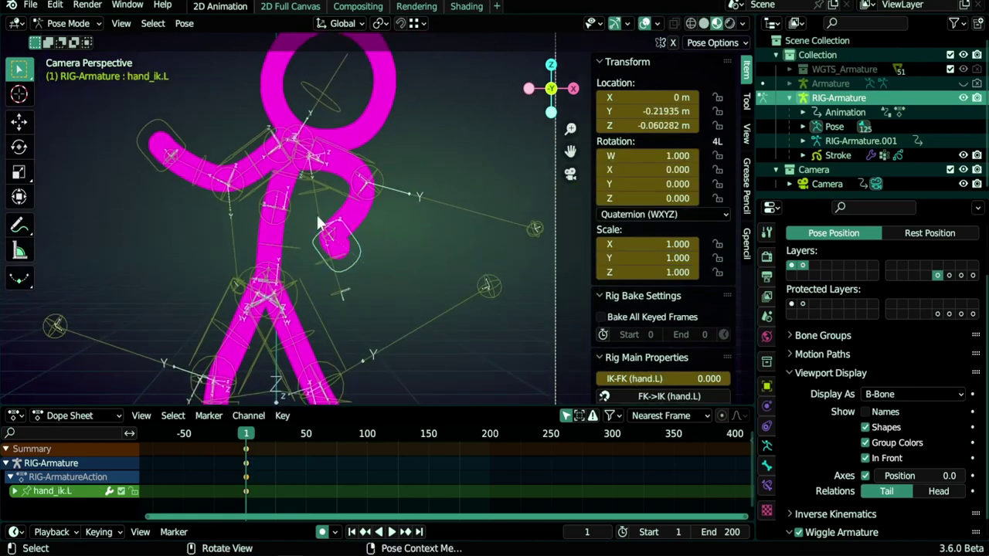
{"action": "middle_click_drag", "start_coordinate": [387, 331], "coordinate": [388, 164], "text": "shift"}
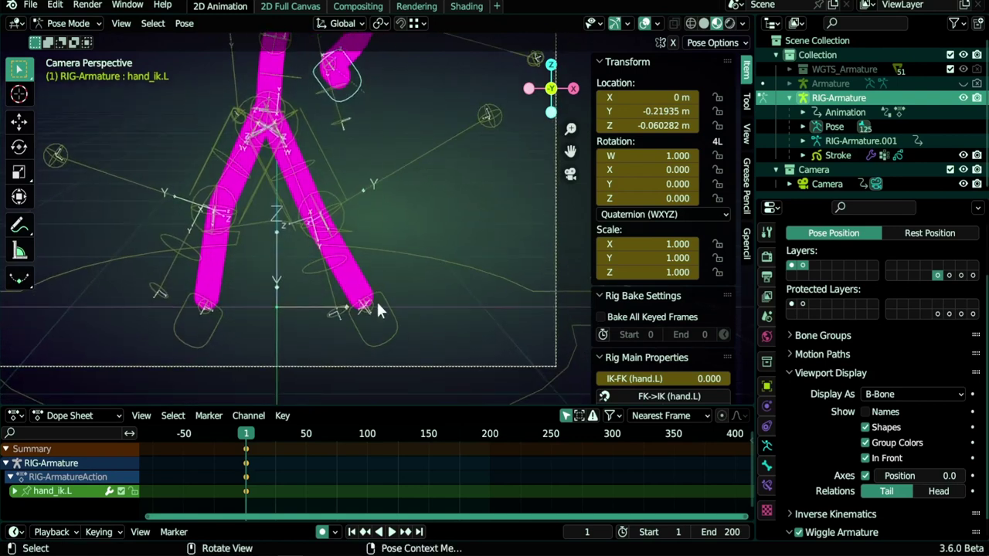
{"action": "scroll", "coordinate": [666, 249], "scroll_direction": "down", "scroll_amount": 6}
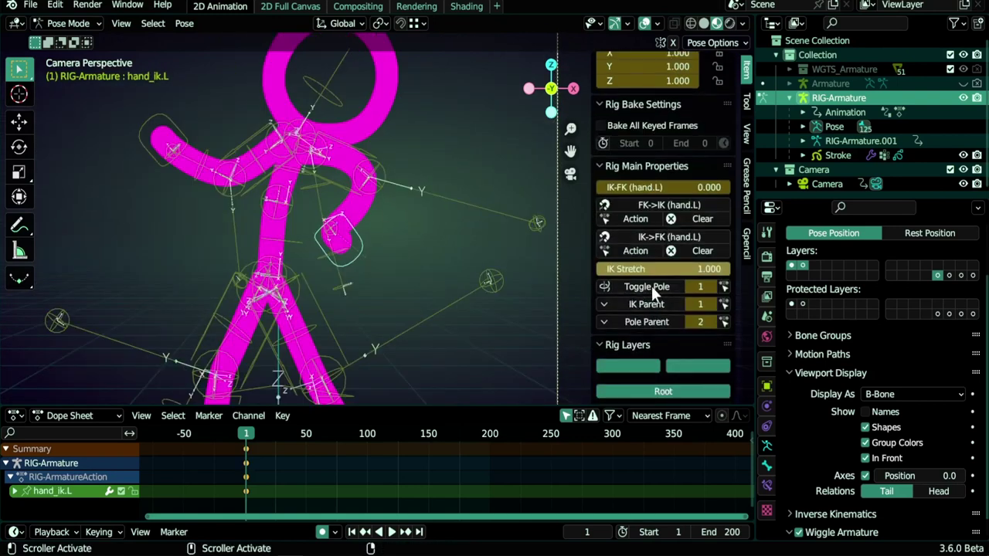
{"action": "left_click", "coordinate": [653, 286]}
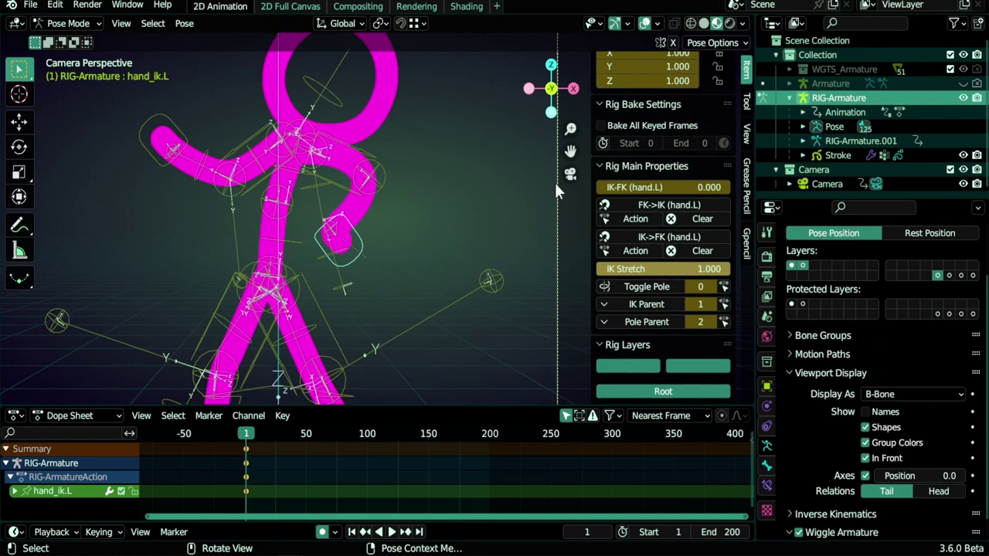
{"action": "left_click", "coordinate": [665, 287]}
- Try moving the left arm's pole target across the body to flip the elbow's bend direction
{"action": "left_click", "coordinate": [378, 176]}
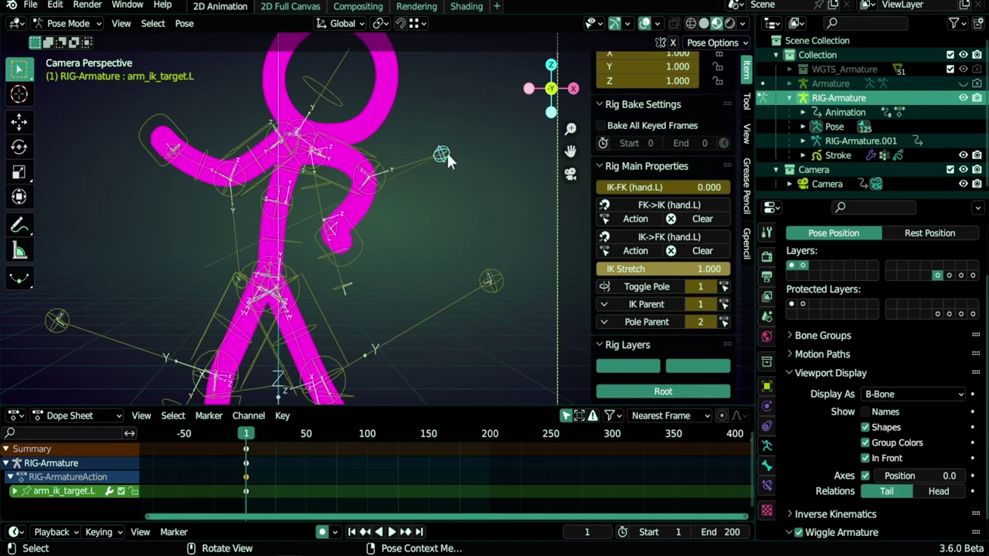
{"action": "key", "text": "g"}
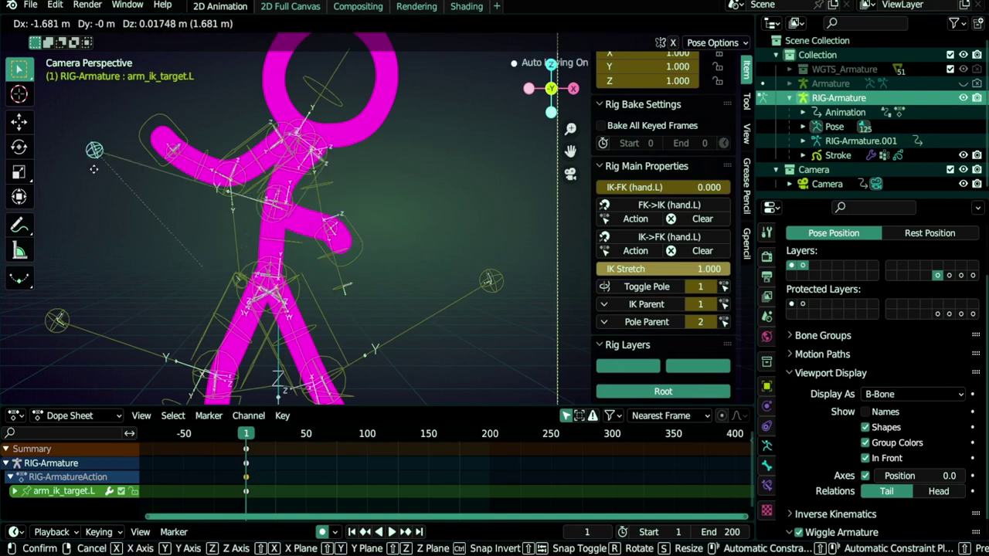
{"action": "right_click", "coordinate": [371, 176]}
- Try moving the right arm's pole target up toward the right elbow
{"action": "left_click", "coordinate": [236, 287]}
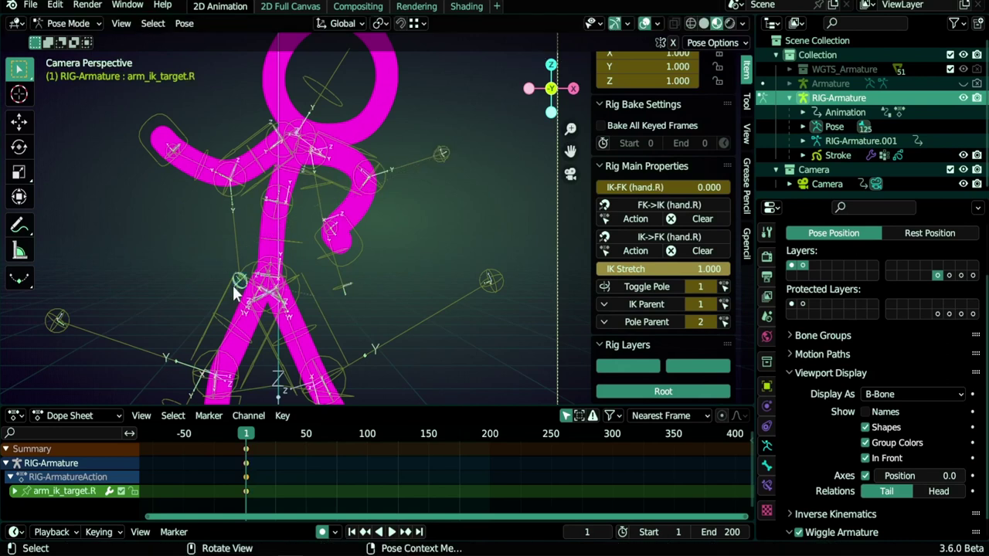
{"action": "middle_click_drag", "start_coordinate": [236, 287], "coordinate": [294, 360], "text": "shift"}
{"action": "key", "text": "g"}
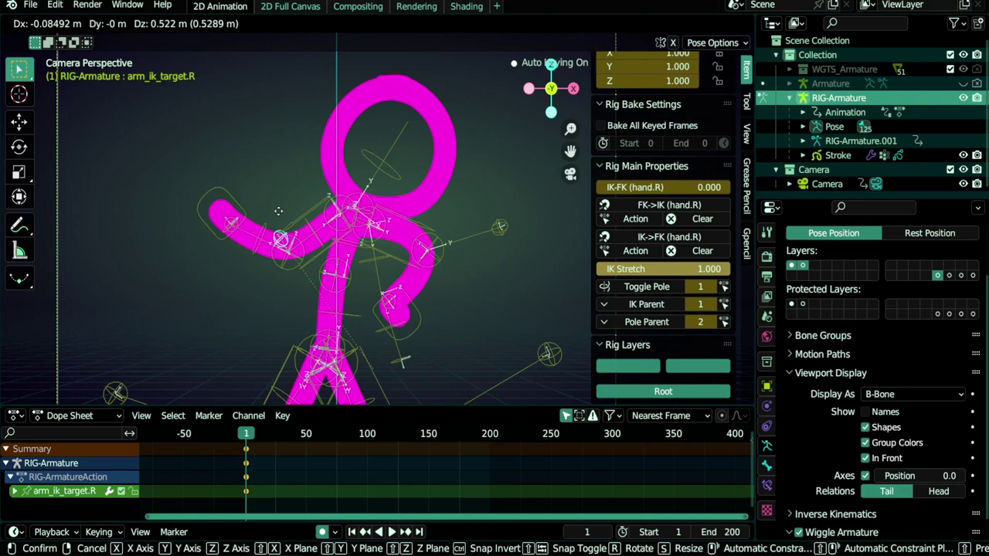
{"action": "left_click", "coordinate": [230, 263]}
- Move the right hand's IK control outward, away from the body, until the arm is straight and stretched
{"action": "scroll", "coordinate": [231, 267], "scroll_direction": "down", "scroll_amount": 2}
{"action": "scroll", "coordinate": [332, 206], "scroll_direction": "up", "scroll_amount": 2}
{"action": "middle_click_drag", "start_coordinate": [338, 237], "coordinate": [333, 259], "text": "shift"}
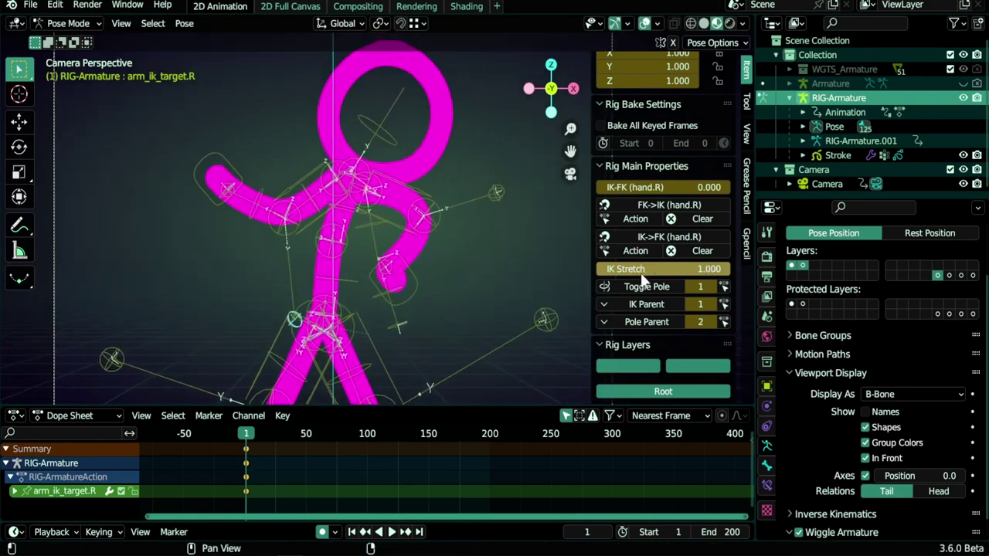
{"action": "left_click", "coordinate": [219, 193]}
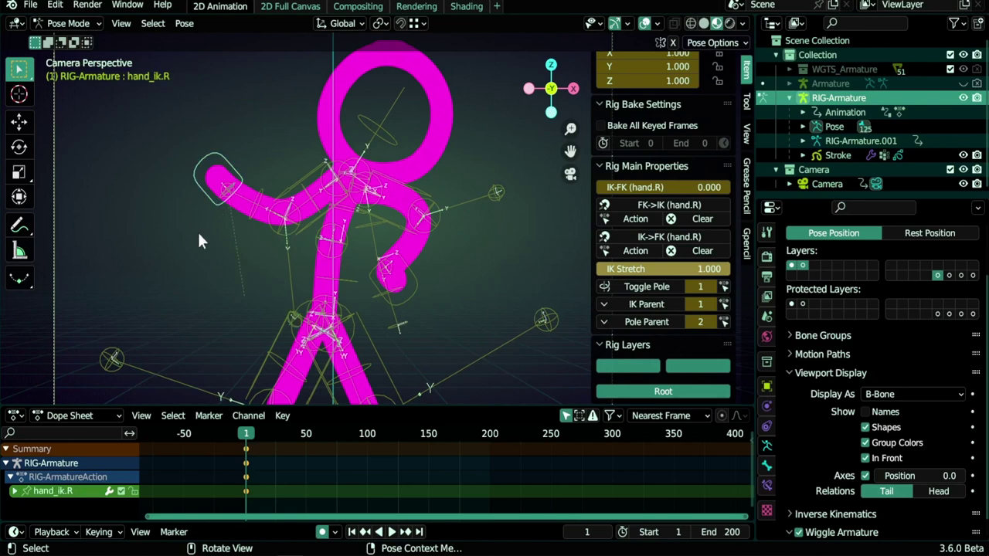
{"action": "scroll", "coordinate": [176, 234], "scroll_direction": "down", "scroll_amount": 1}
{"action": "middle_click_drag", "start_coordinate": [204, 206], "coordinate": [252, 234], "text": "shift"}
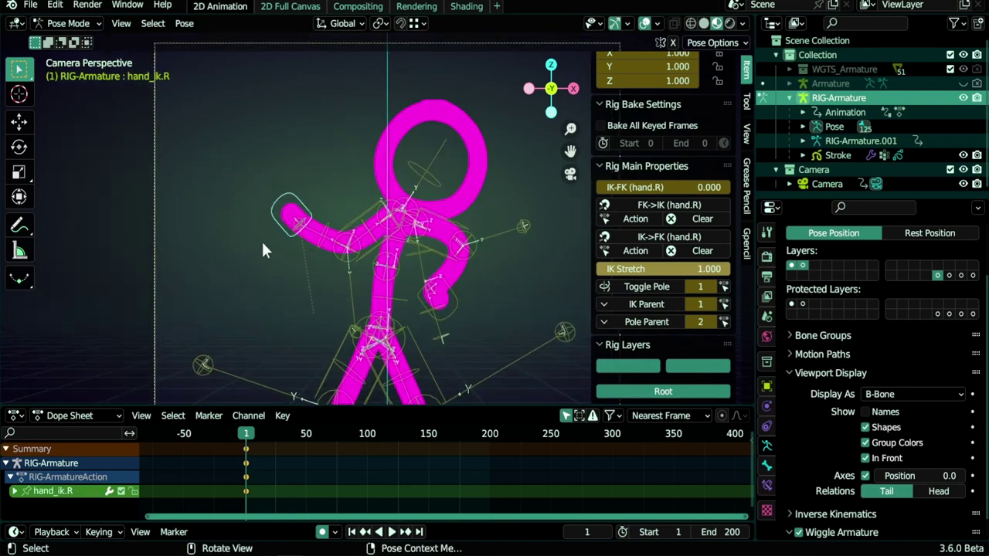
{"action": "key", "text": "g"}
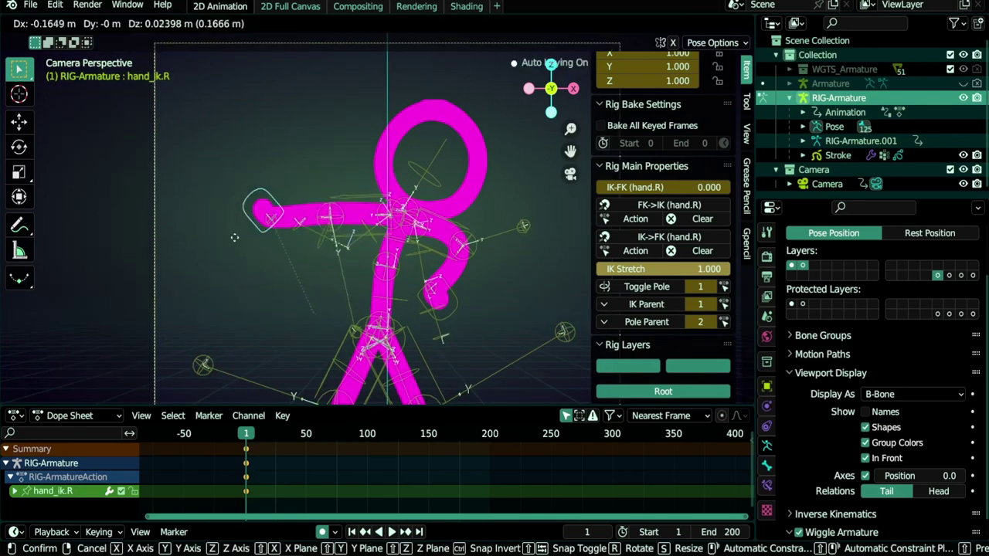
{"action": "left_click", "coordinate": [161, 236]}
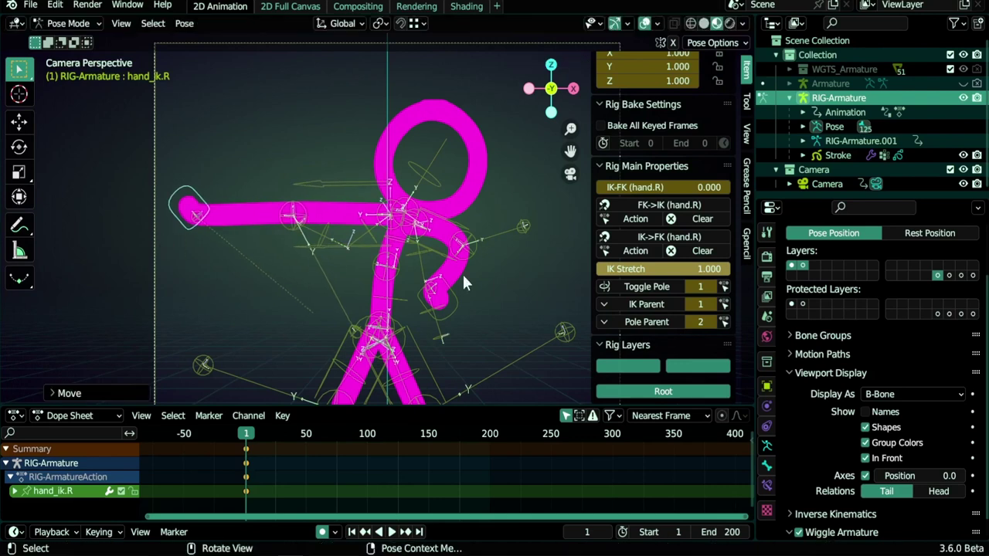
- Set the right hand's IK Stretch to 0 and restore it to 1
{"action": "left_click", "coordinate": [682, 270]}
{"action": "key", "text": "Return"}
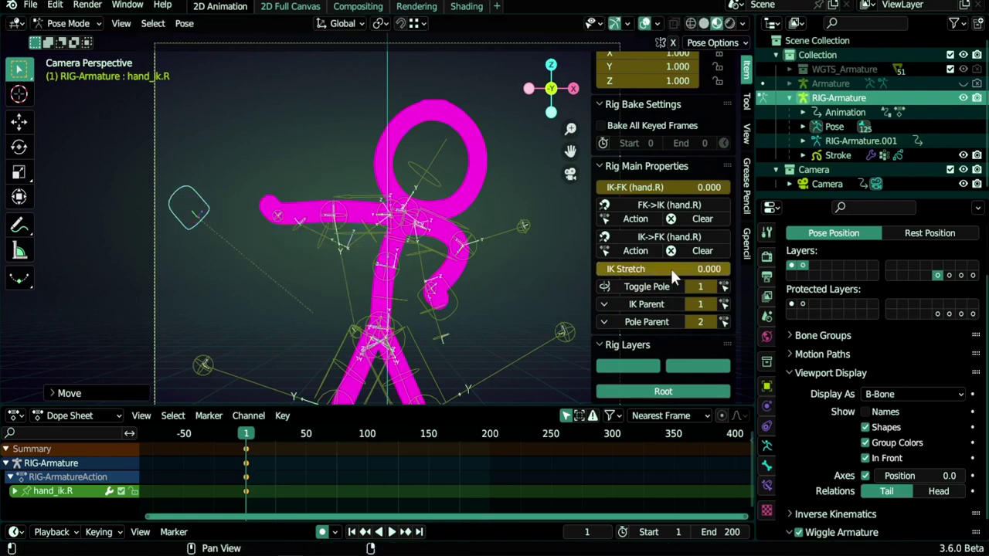
{"action": "scroll", "coordinate": [463, 285], "scroll_direction": "down", "scroll_amount": 1}
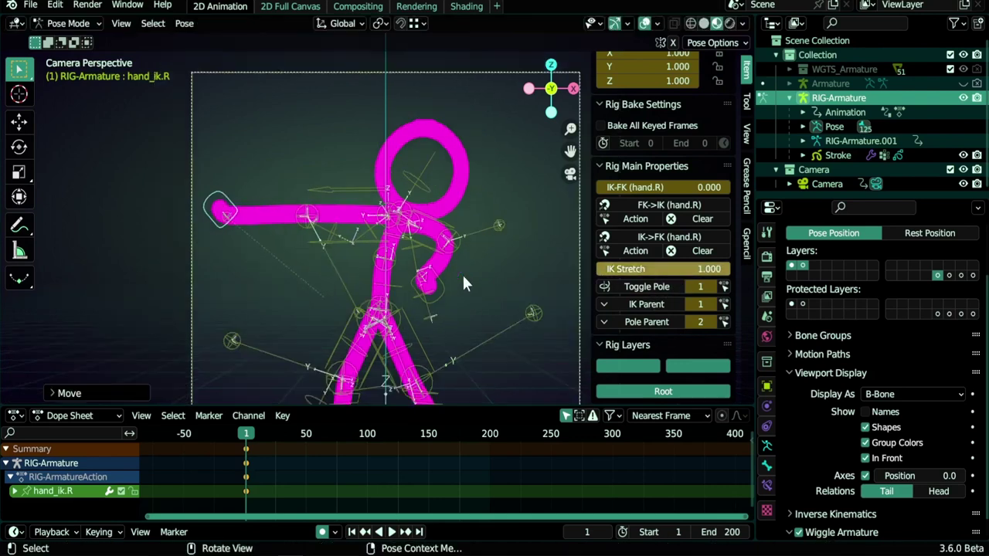
{"action": "scroll", "coordinate": [462, 285], "scroll_direction": "down", "scroll_amount": 2}
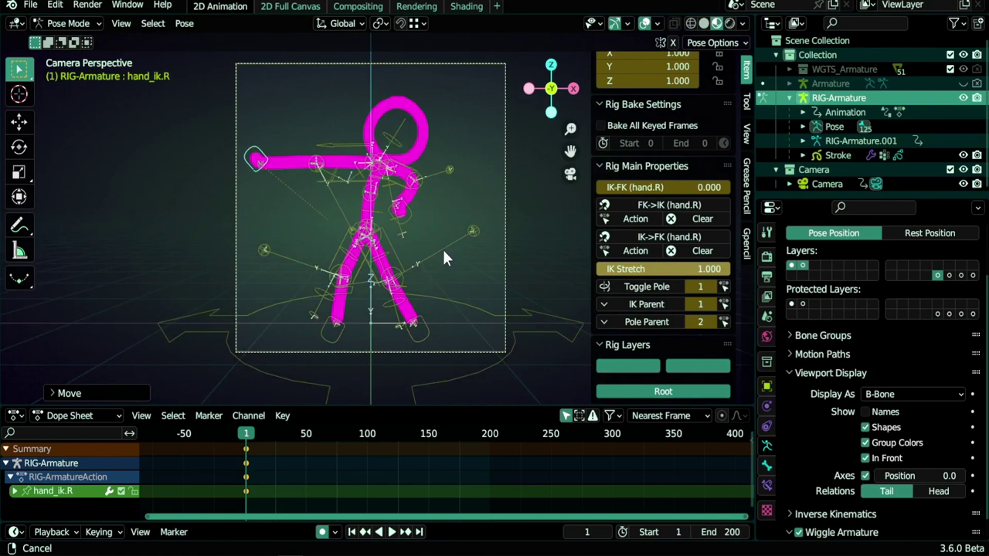